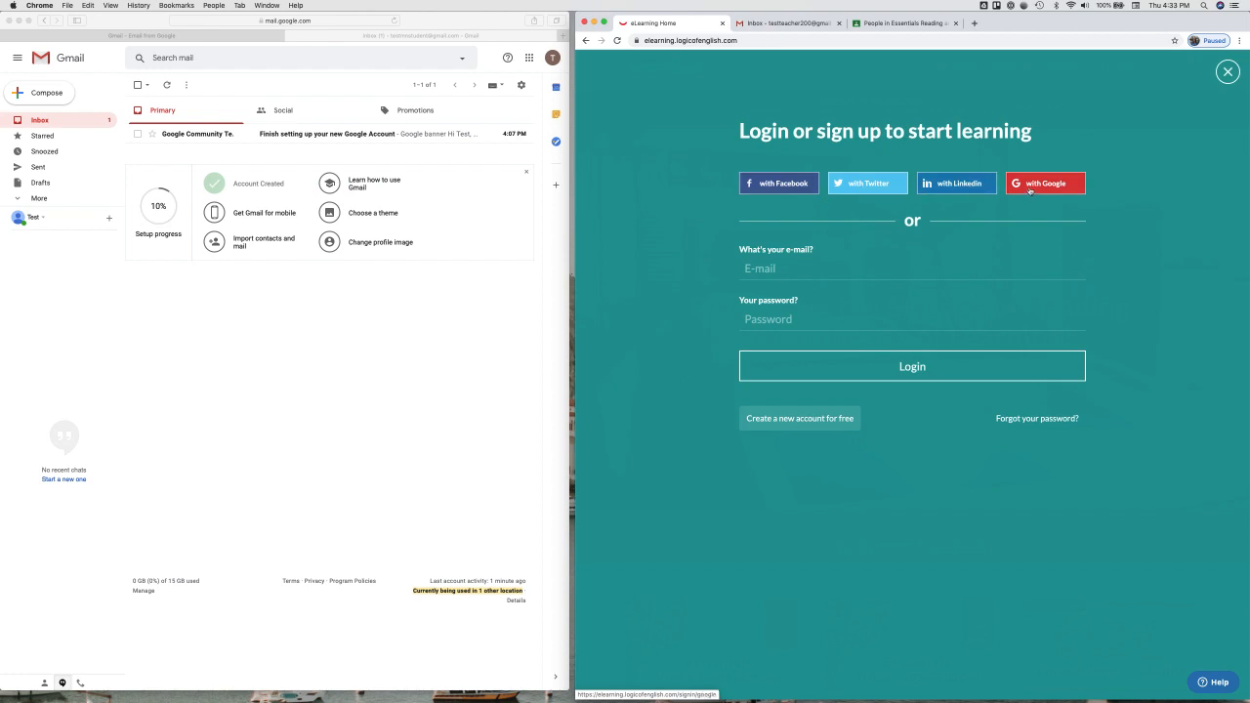
Step: Sign in with Google and open the Essentials 1-7 Video Supplement course from the catalogue
left_click(1049, 190)
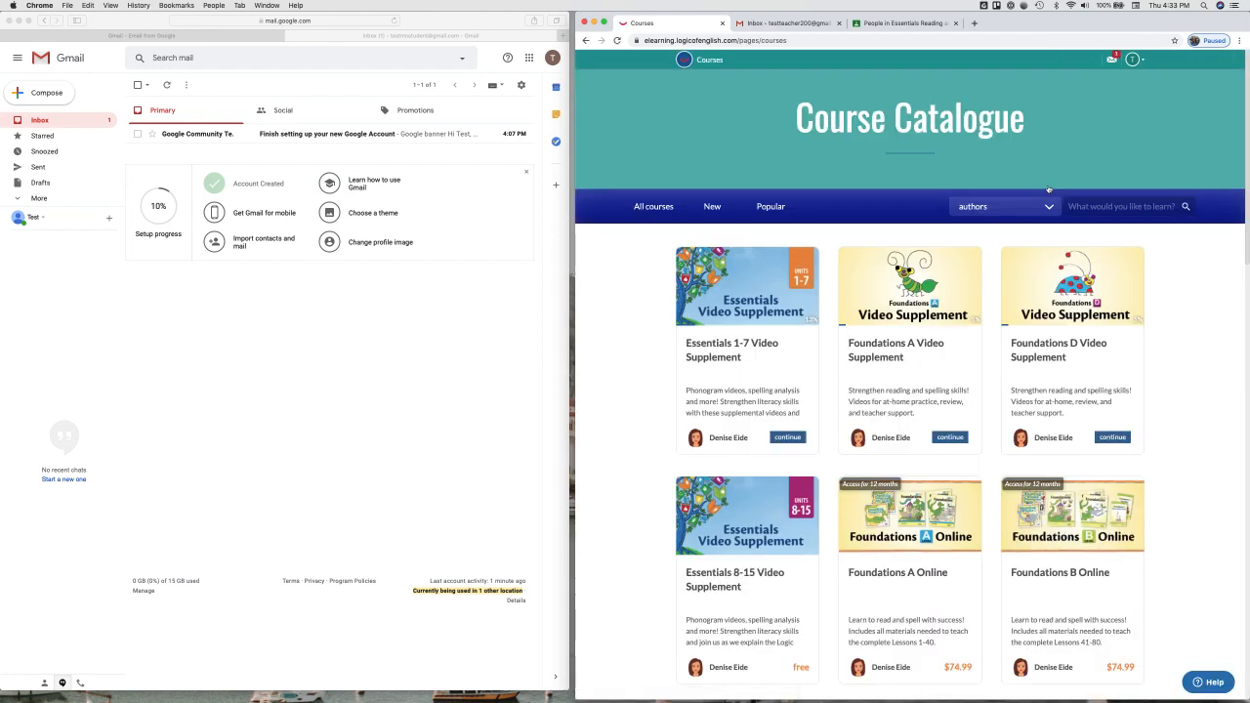
scroll(1049, 190, "down", 1)
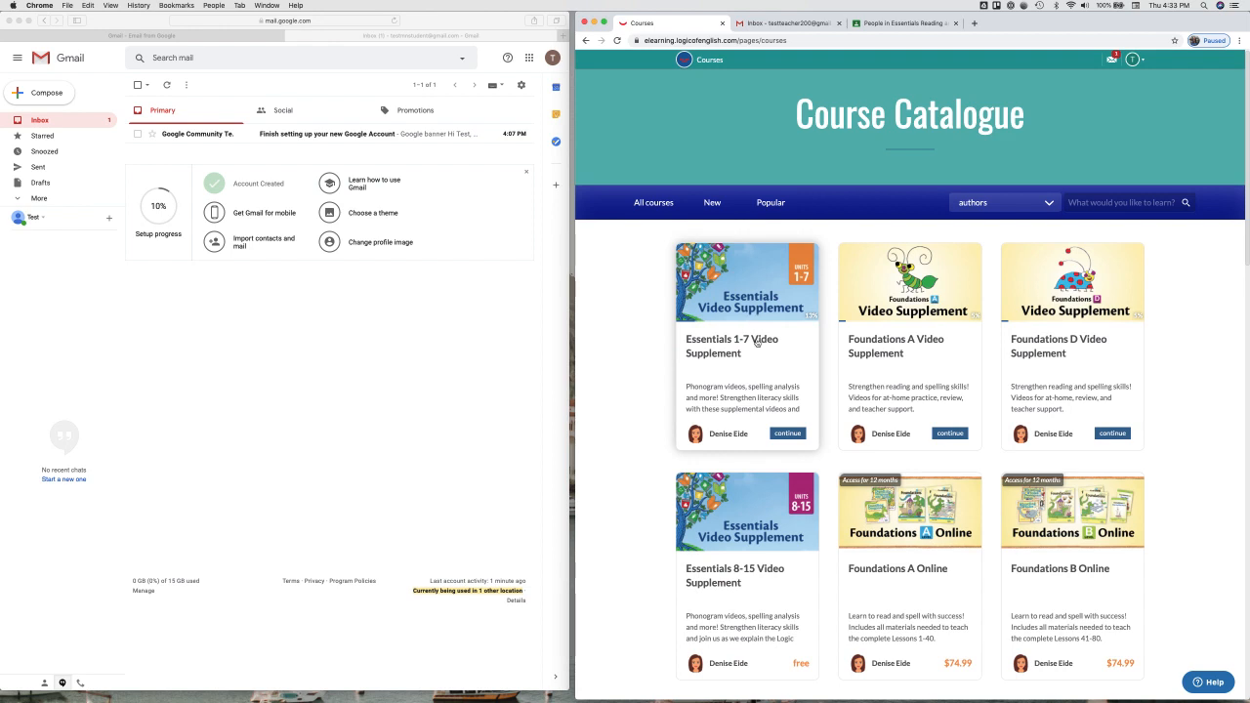
scroll(757, 342, "down", 2)
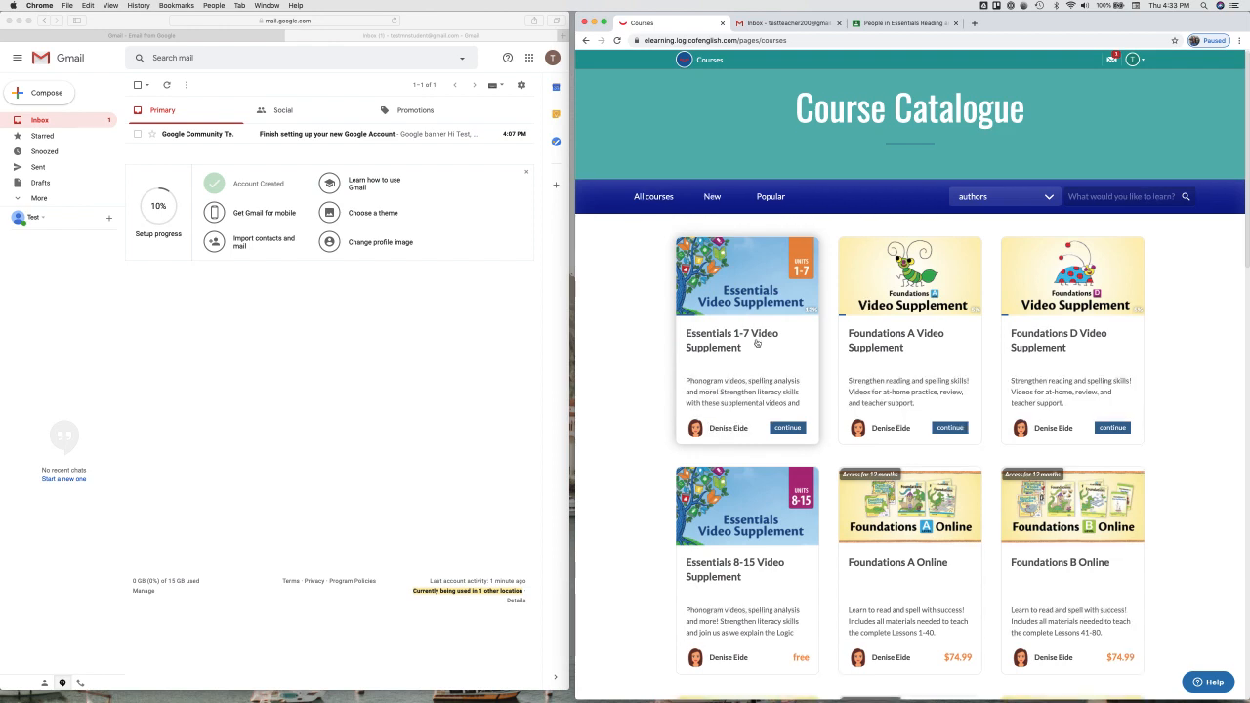
scroll(756, 342, "down", 2)
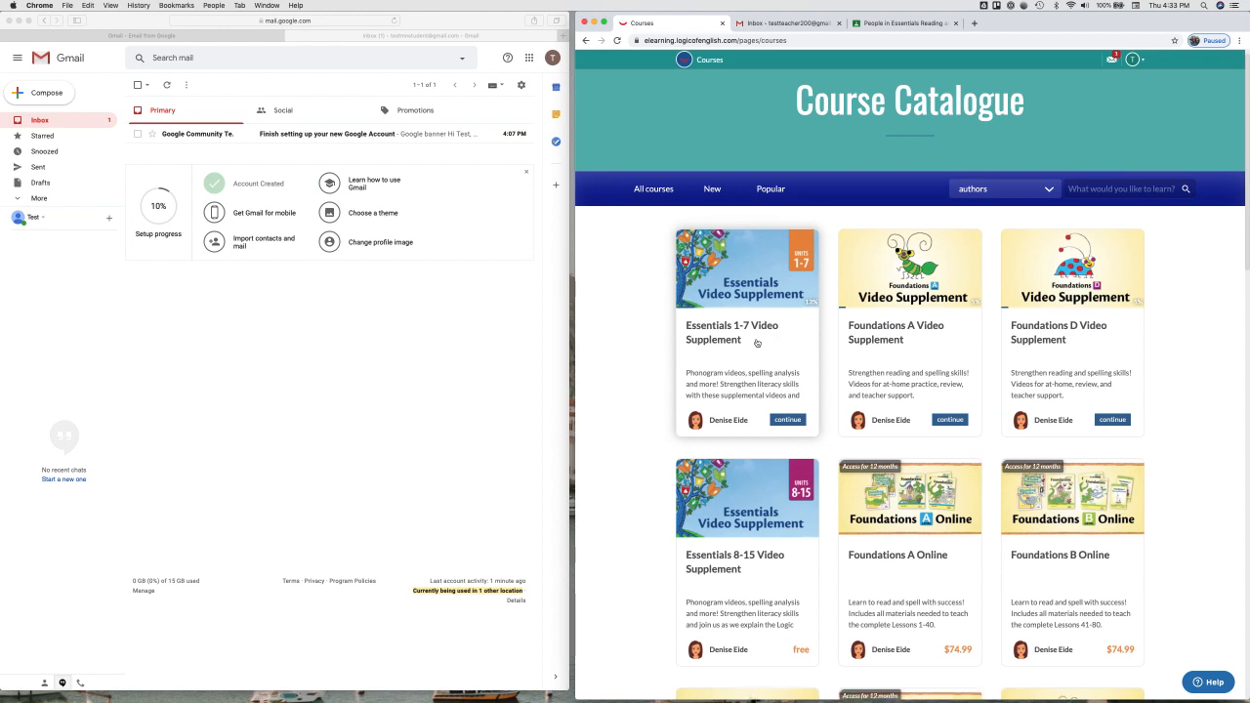
scroll(756, 342, "down", 1)
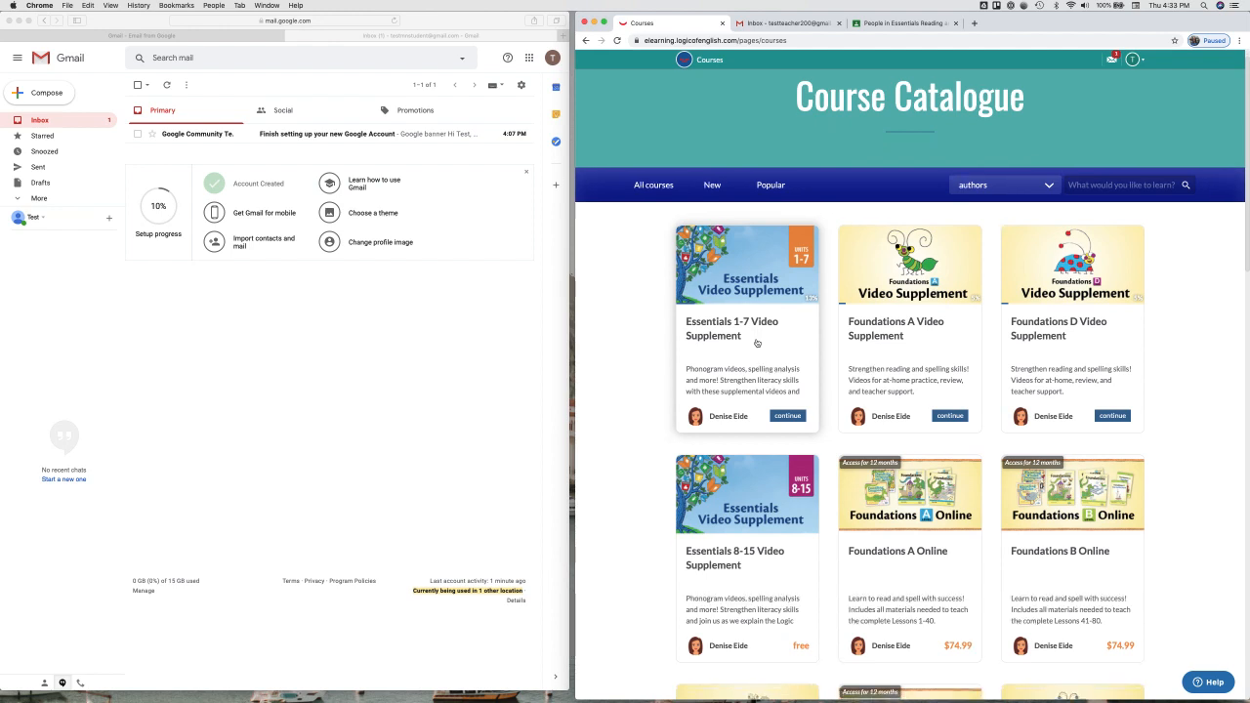
left_click(757, 342)
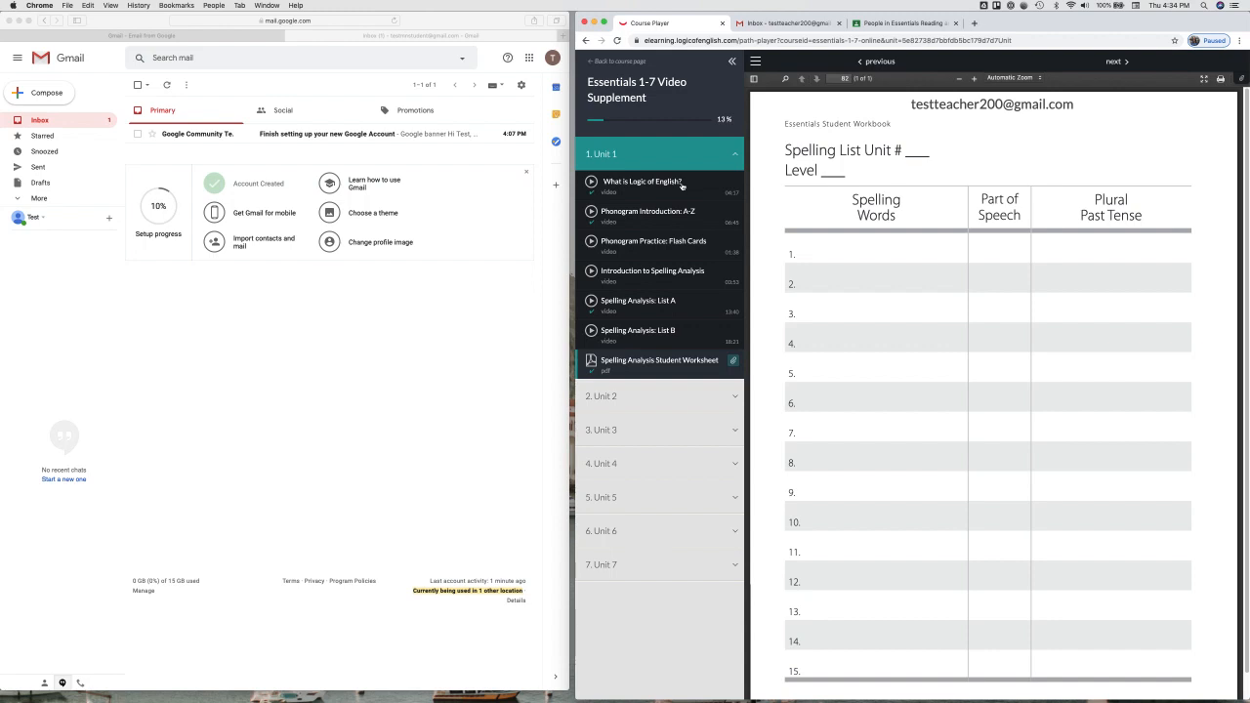
Step: Open the 'What is Logic of English?' lesson and copy its page address
left_click(682, 185)
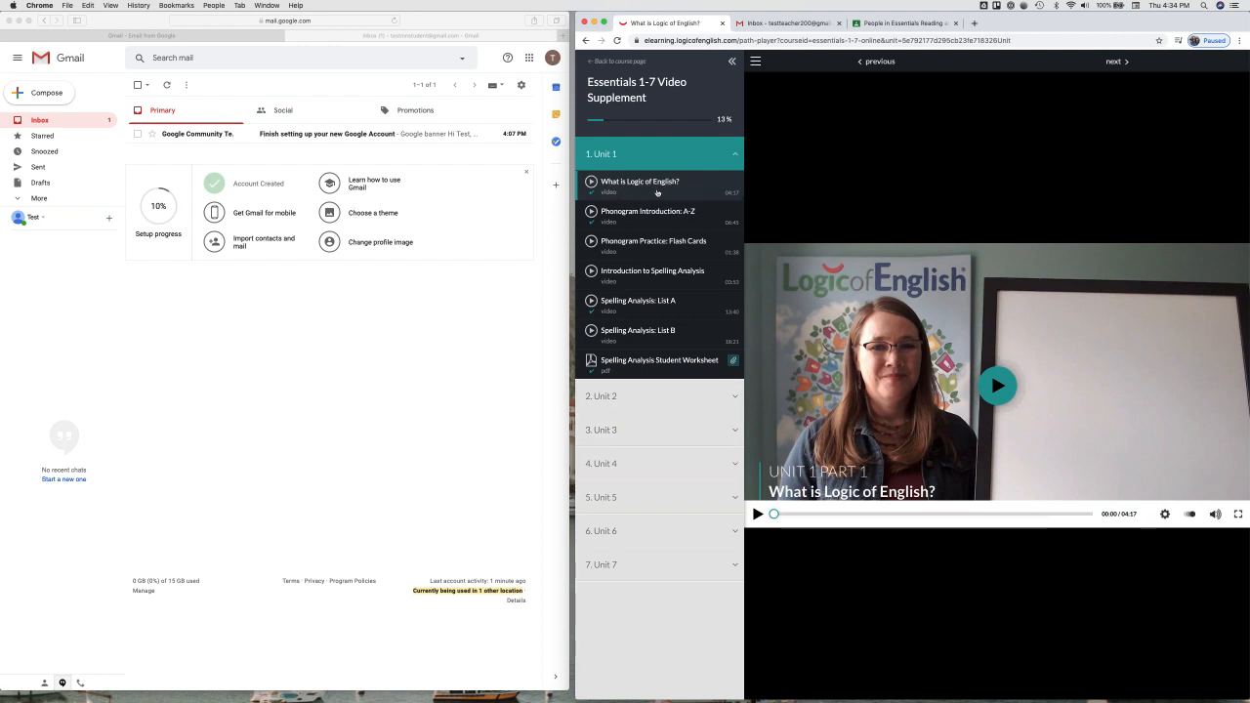
left_click(746, 41)
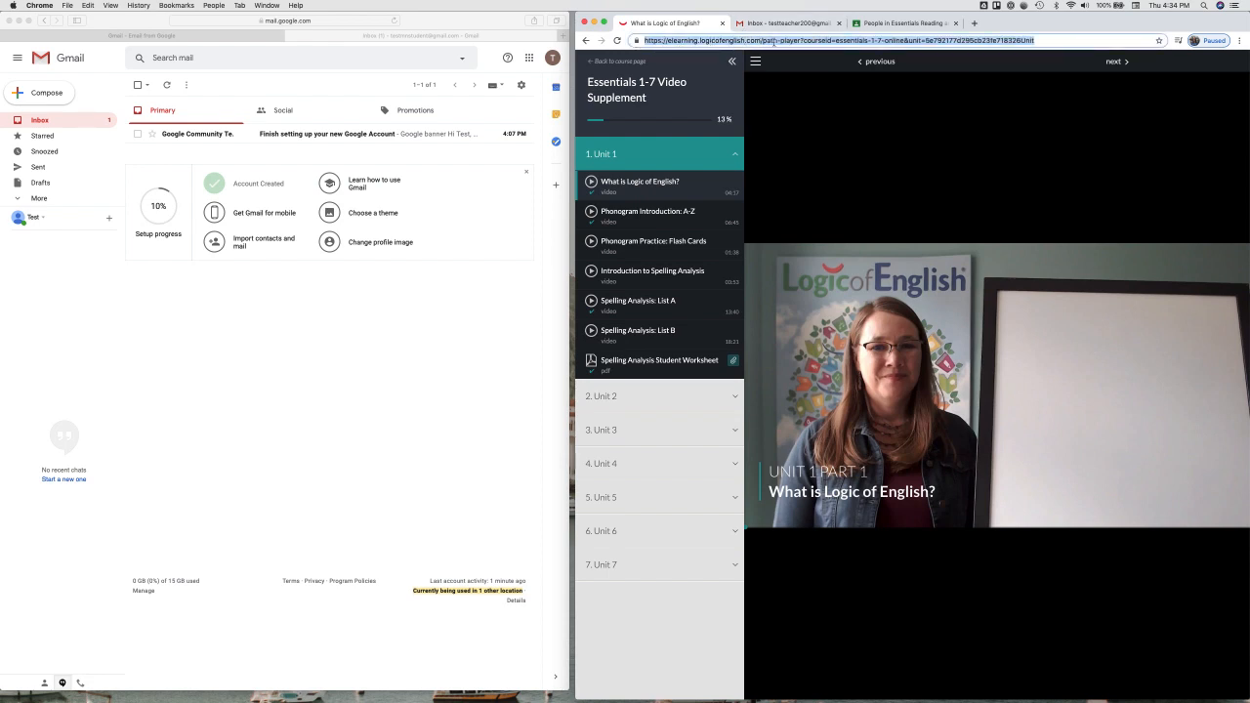
key("super+c")
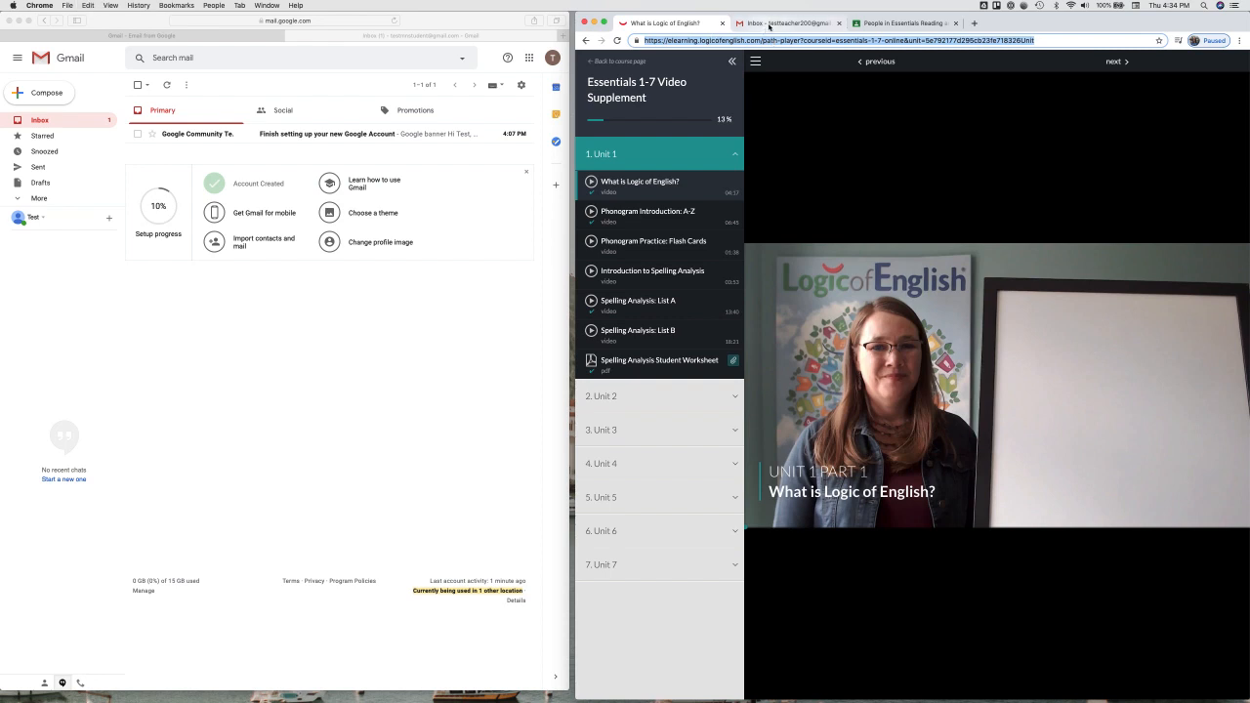
Step: In the email draft, type the 'Please watch…' opening and paste the first lesson link
left_click(771, 25)
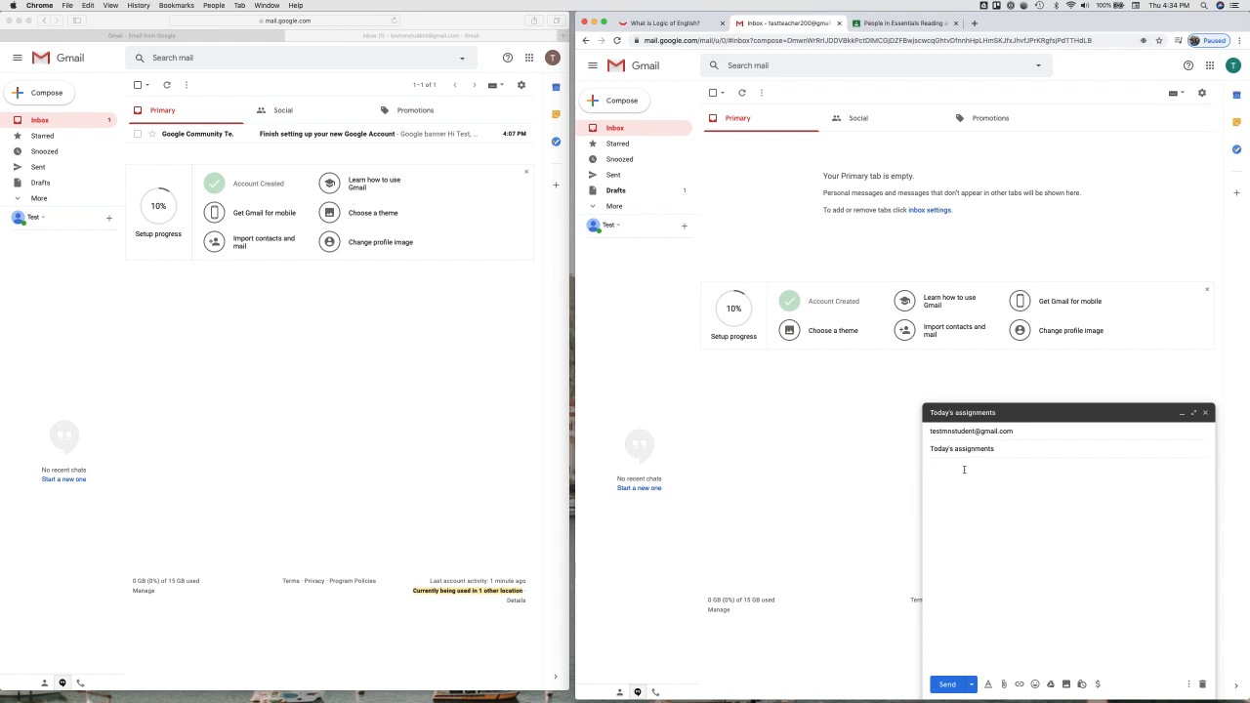
type("Please watch te")
type("ese videos:")
key("super+v")
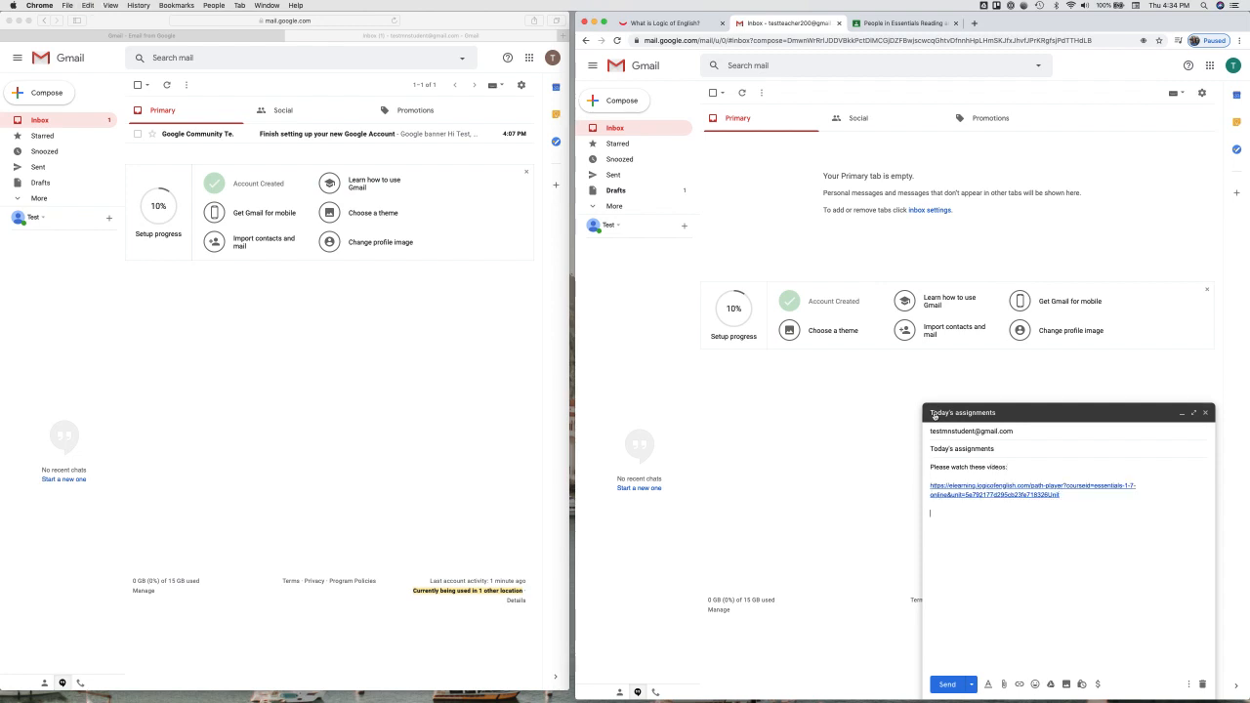
Step: Paste the Phonogram Introduction: A-Z lesson address on a new line in the draft
left_click(669, 22)
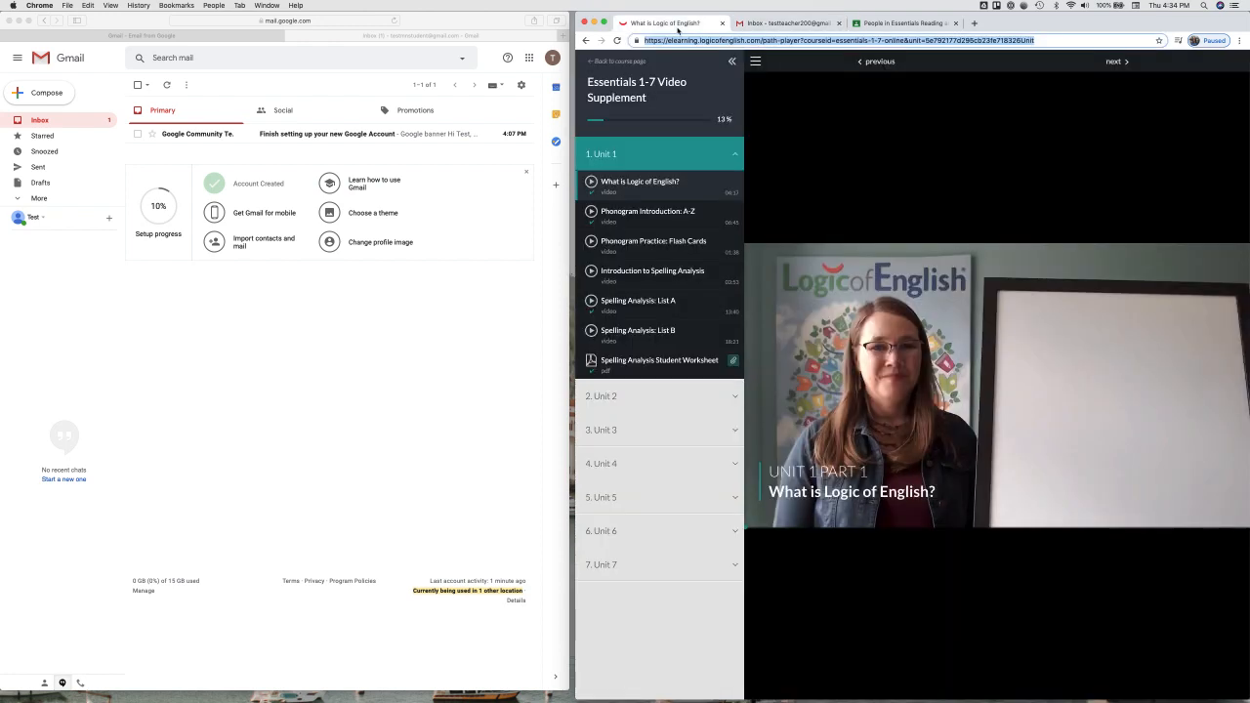
left_click(704, 222)
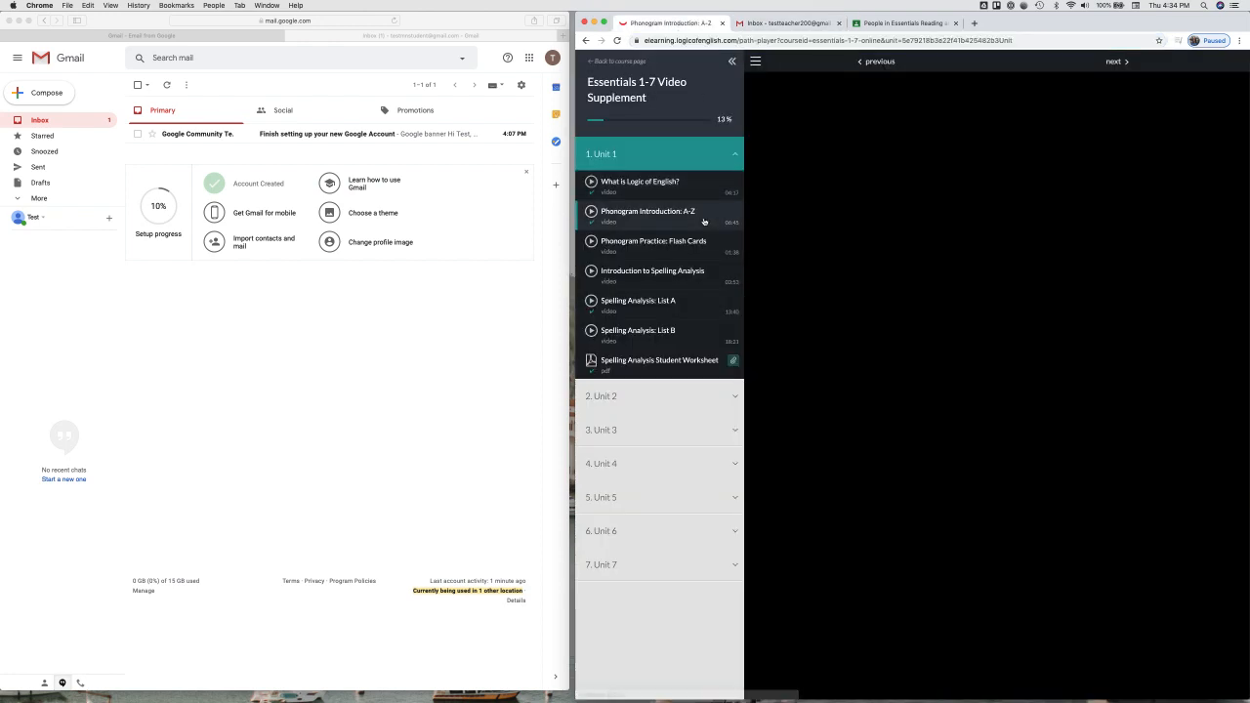
left_click(757, 515)
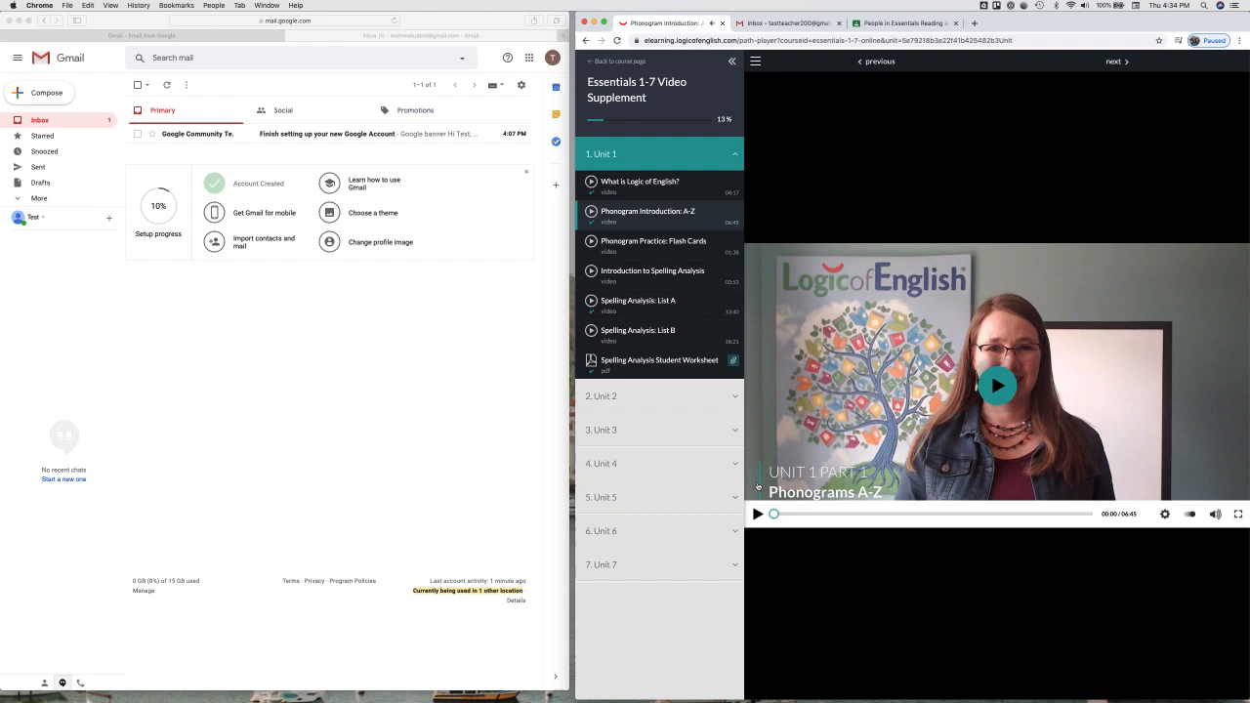
left_click(785, 40)
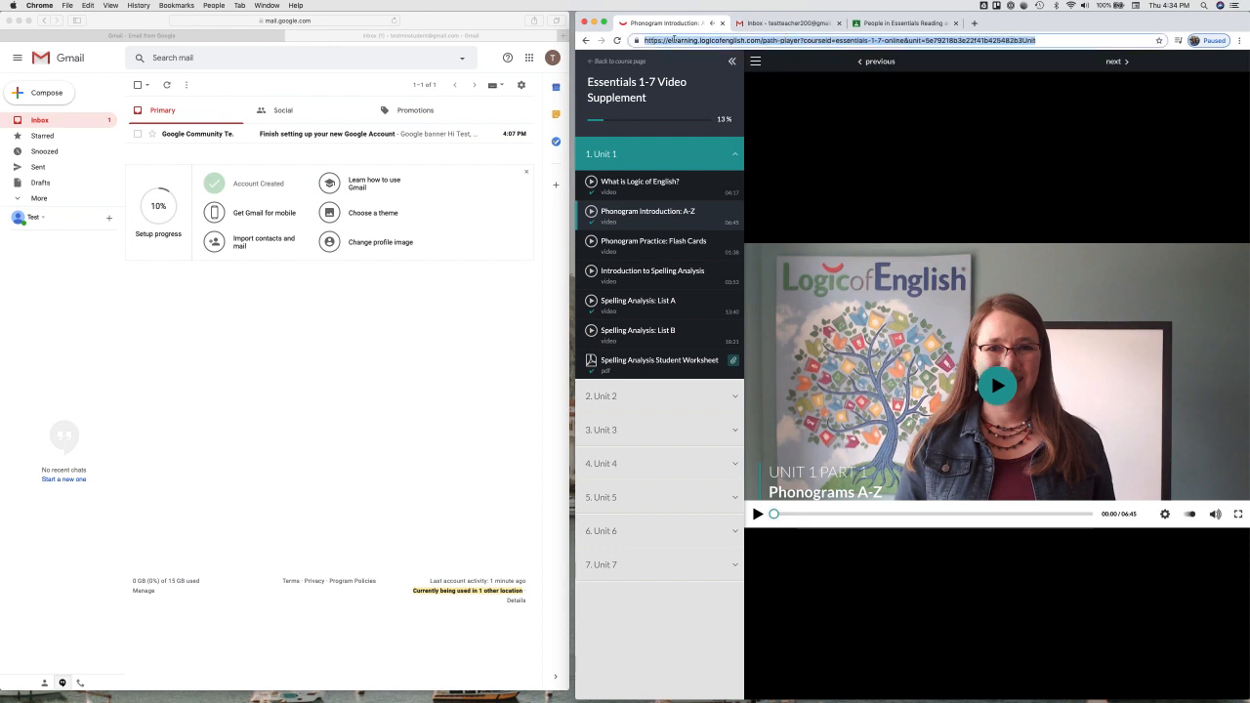
left_click(810, 23)
key("Return")
key("Return")
key("ctrl+v")
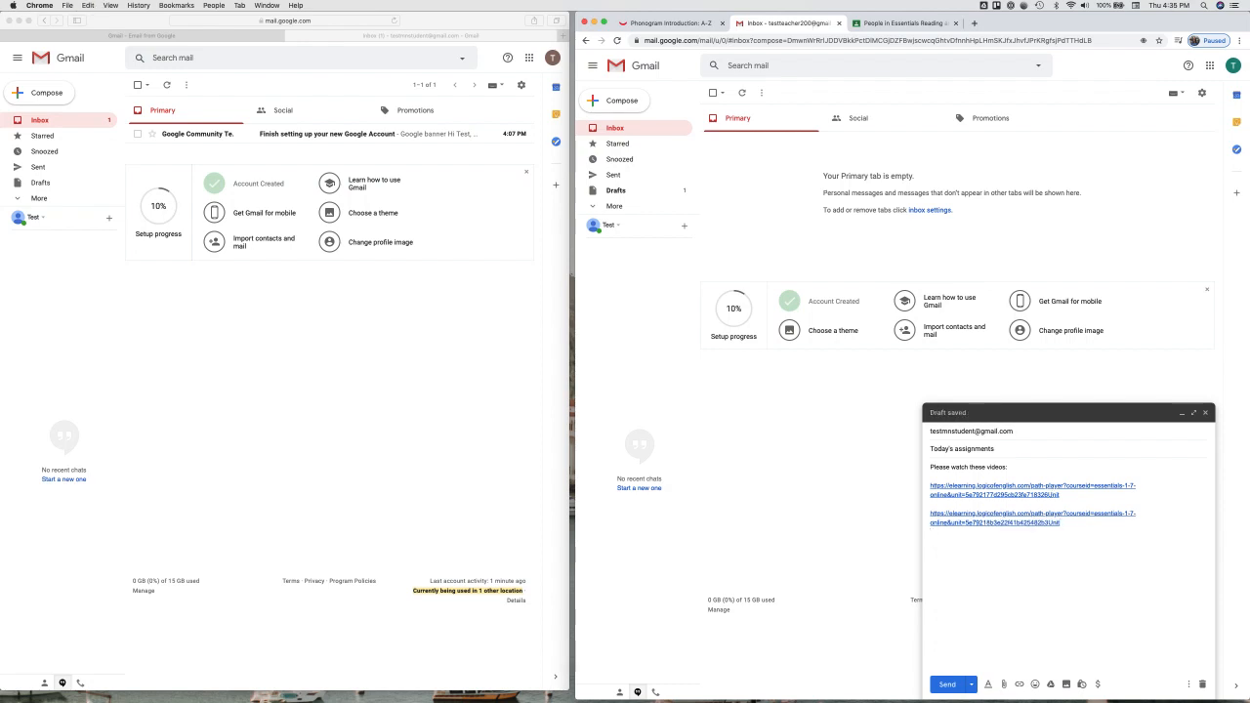
Step: Add the line 'Write spelling words on this page and email it to me'
type("Do")
key("BackSpace")
type("WRite y")
key("BackSpace")
key("BackSpace")
key("BackSpace")
key("BackSpace")
key("BackSpace")
key("BackSpace")
type("rite spelling words on this page")
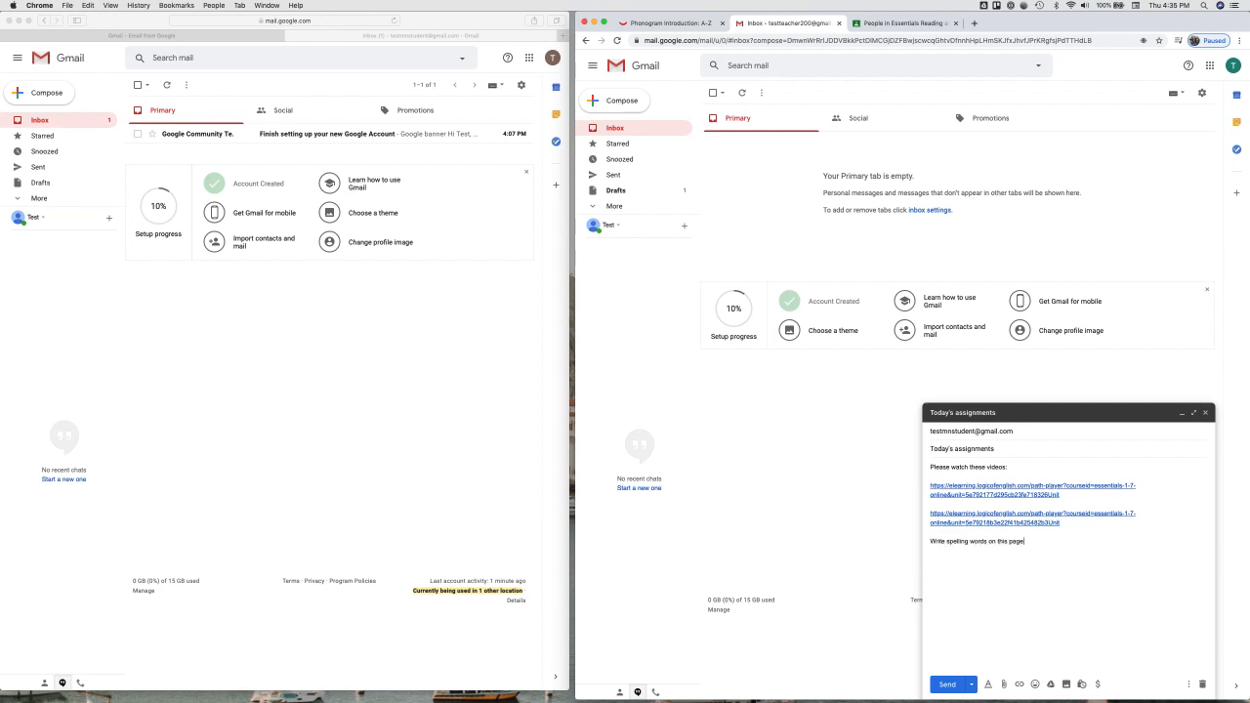
type(" and email it to me.")
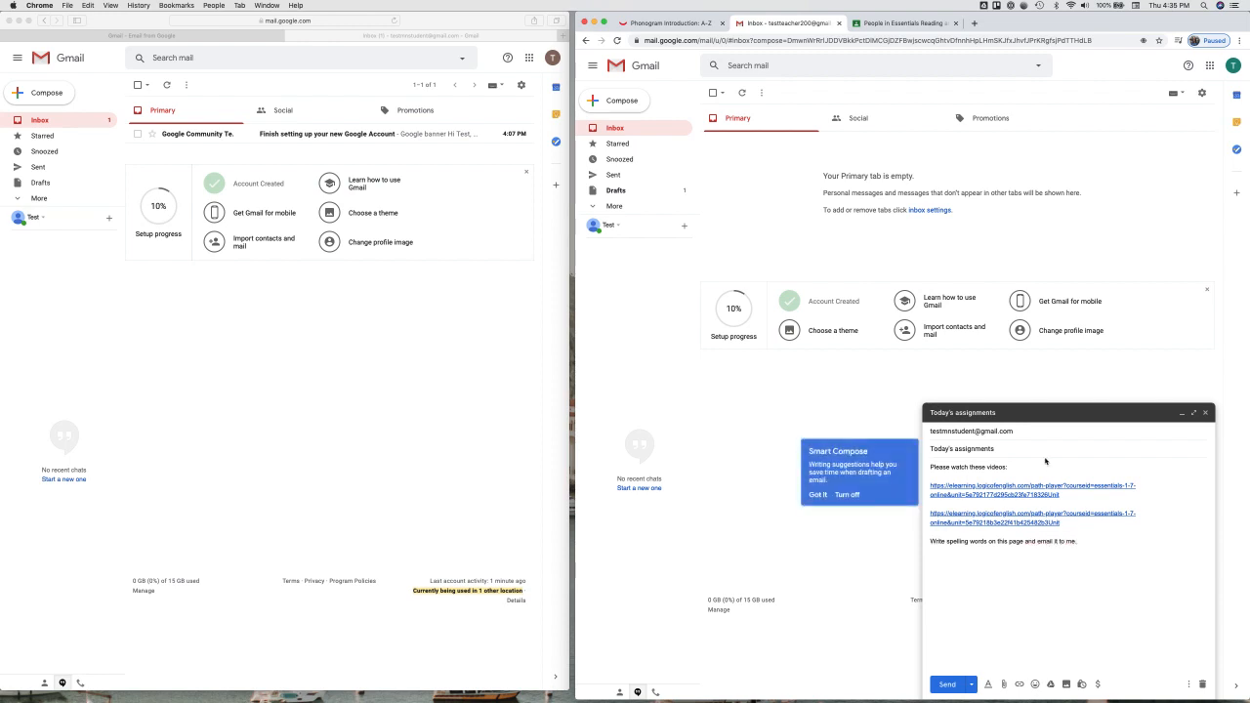
left_click(699, 19)
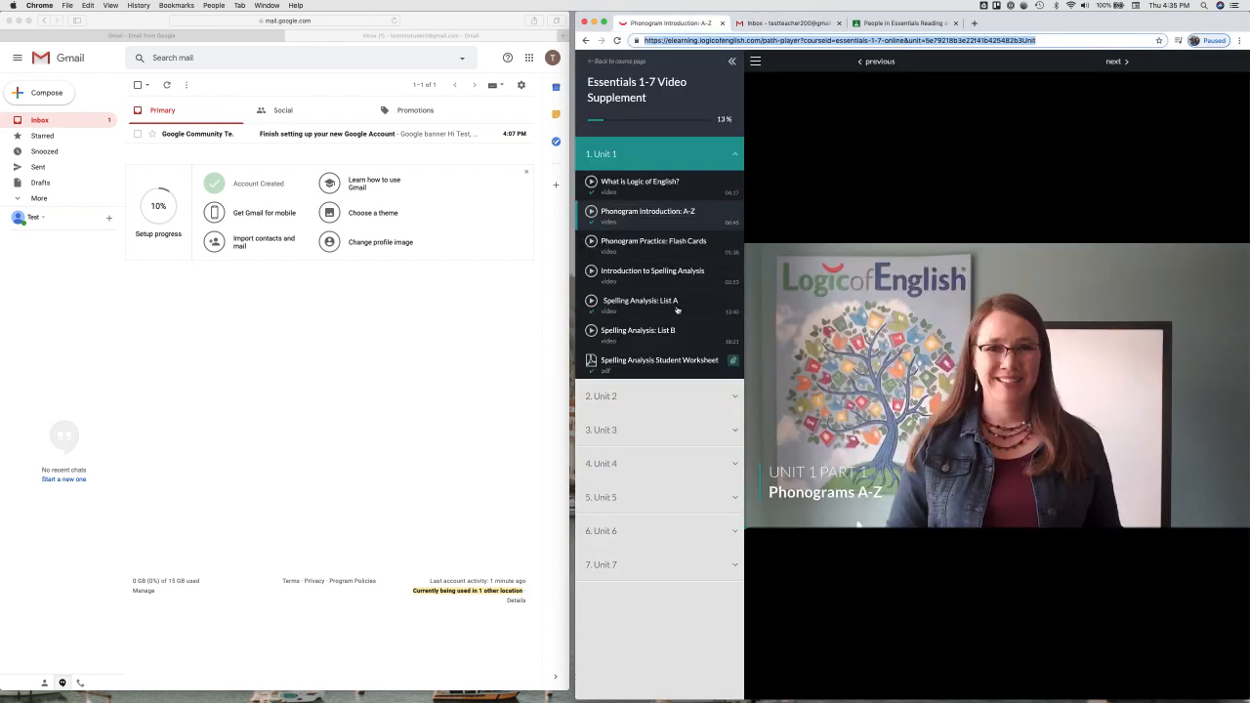
Step: Add the Spelling Analysis Student Worksheet link and 'Happy studying!' to the email, then send it
left_click(660, 364)
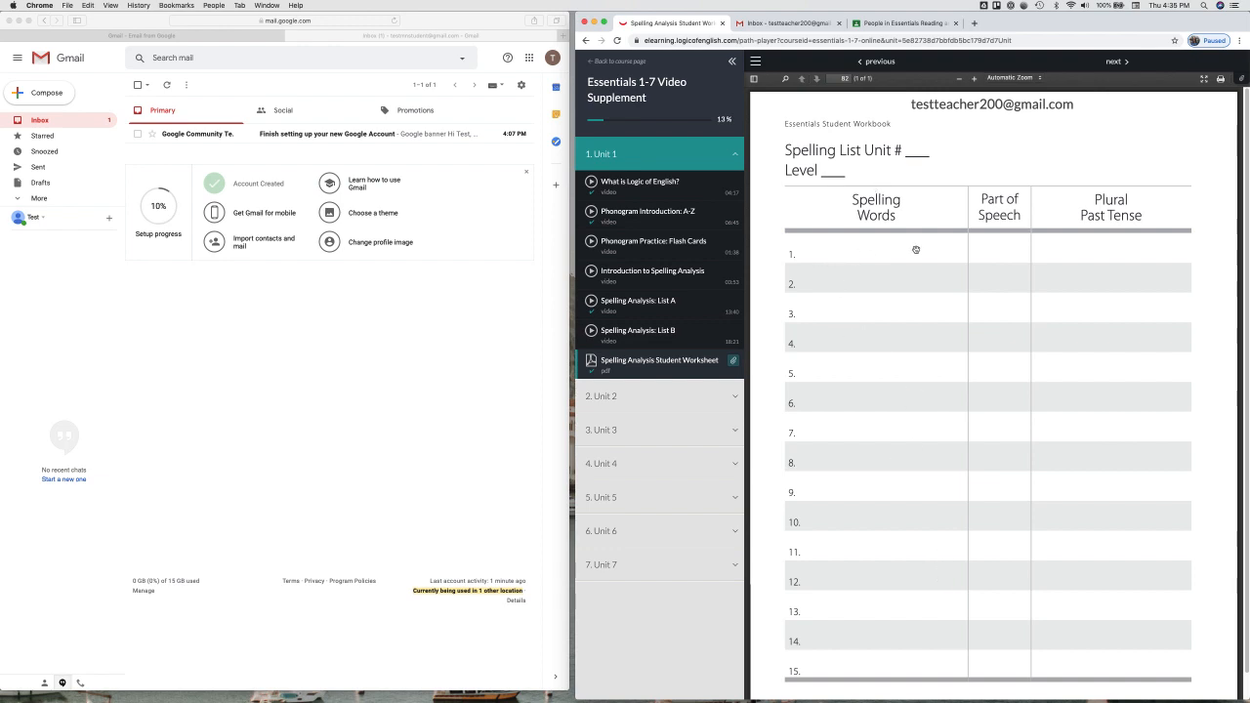
left_click(774, 41)
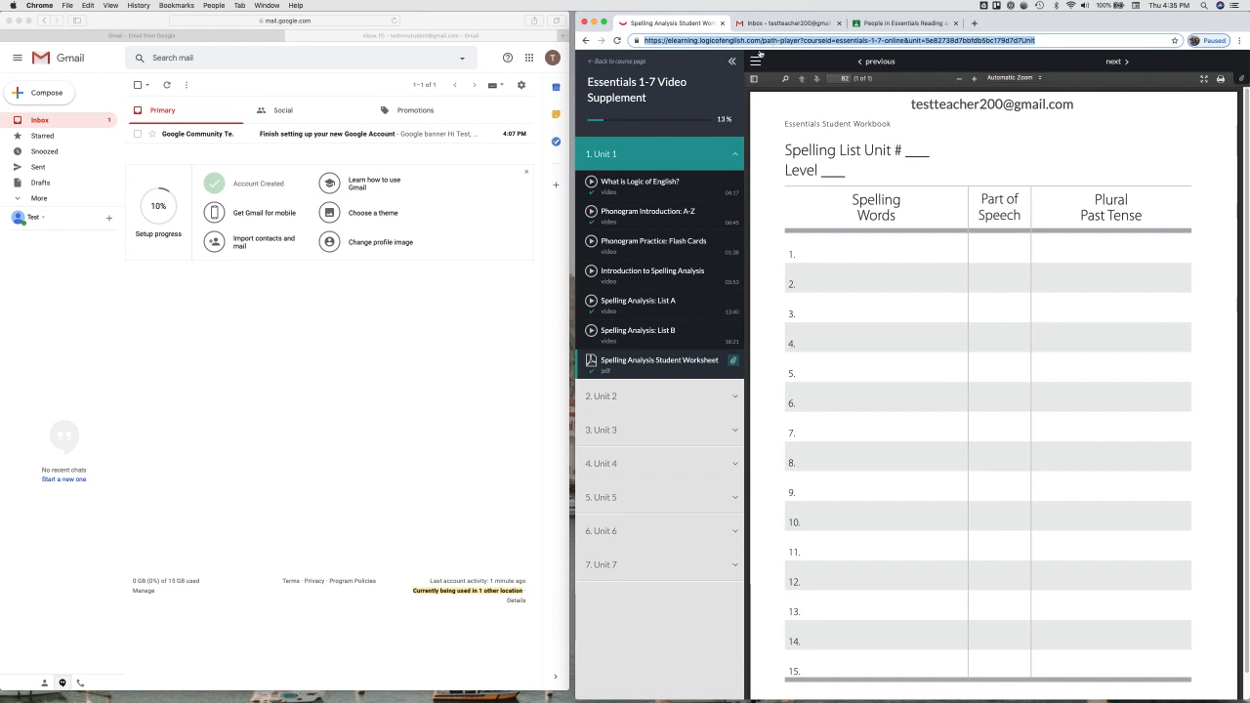
left_click(776, 24)
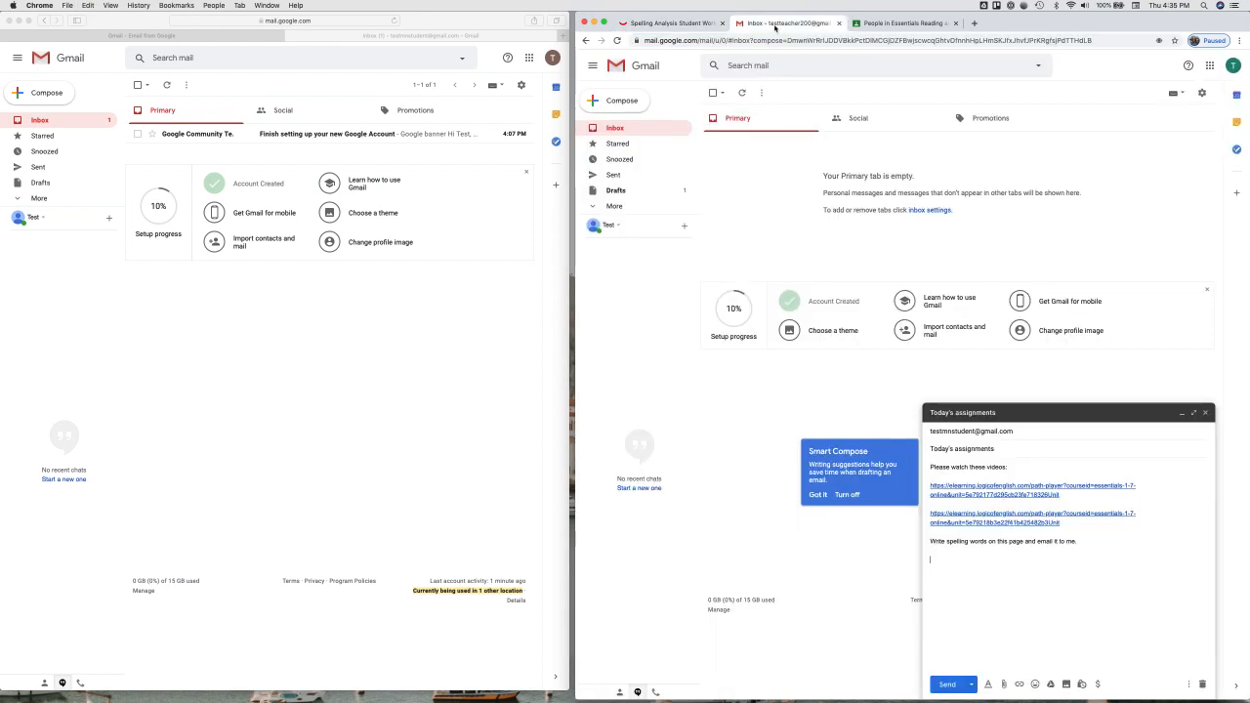
left_click(962, 565)
type("https://elearning.logicofenglish.com/path-player?courseid=essentials-1-7-online&unit=5e82738d7bb8b5bc179d7d7Unit")
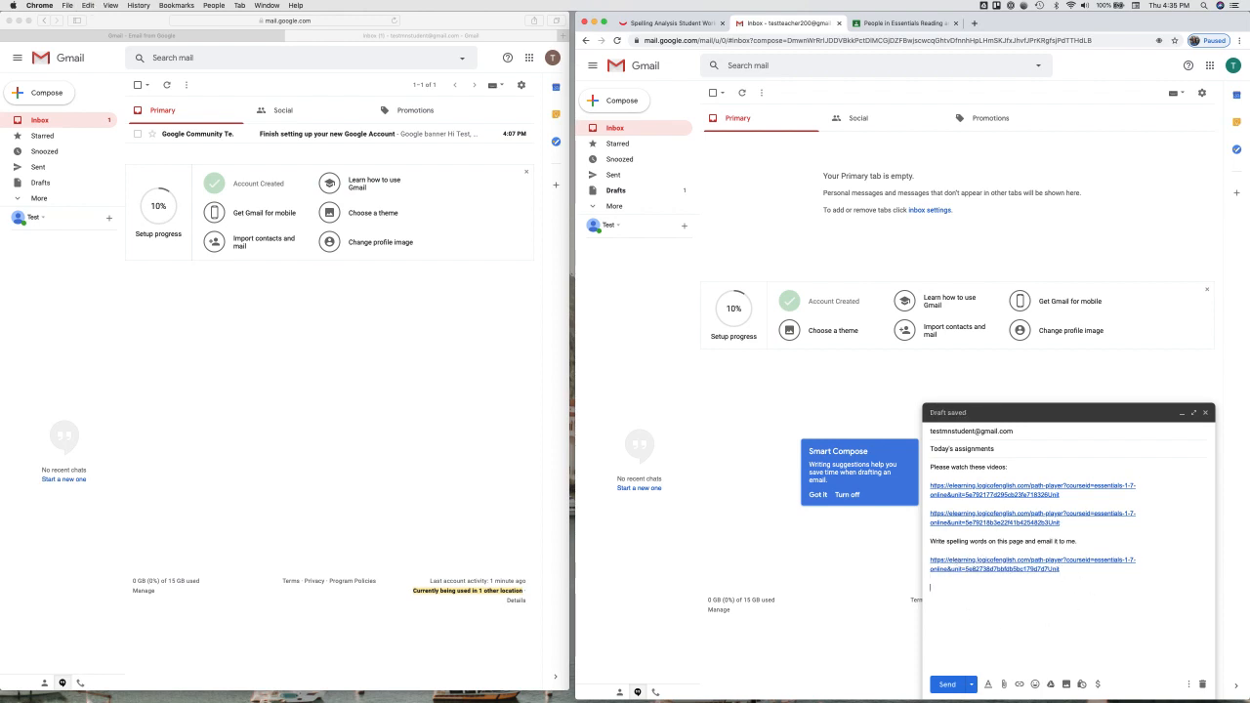
type("Happy studying!")
left_click(956, 683)
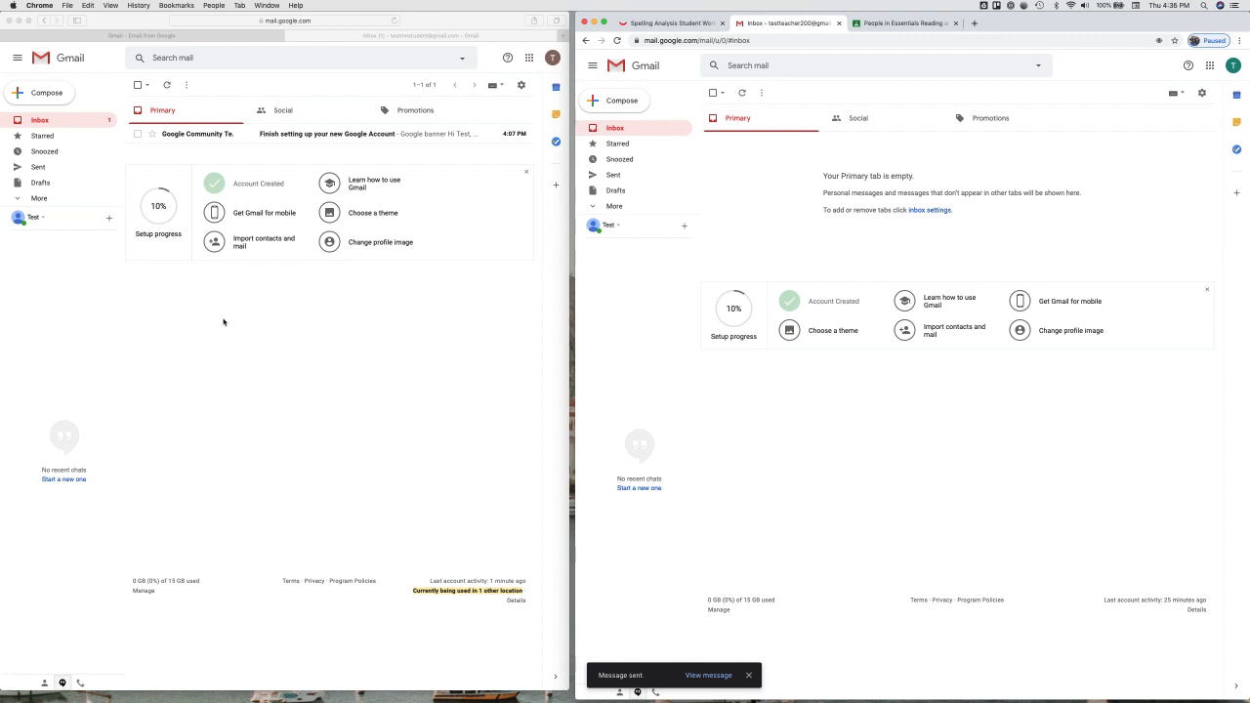
Step: Refresh the student's inbox, open Today's assignments, and follow its first lesson link
left_click(391, 20)
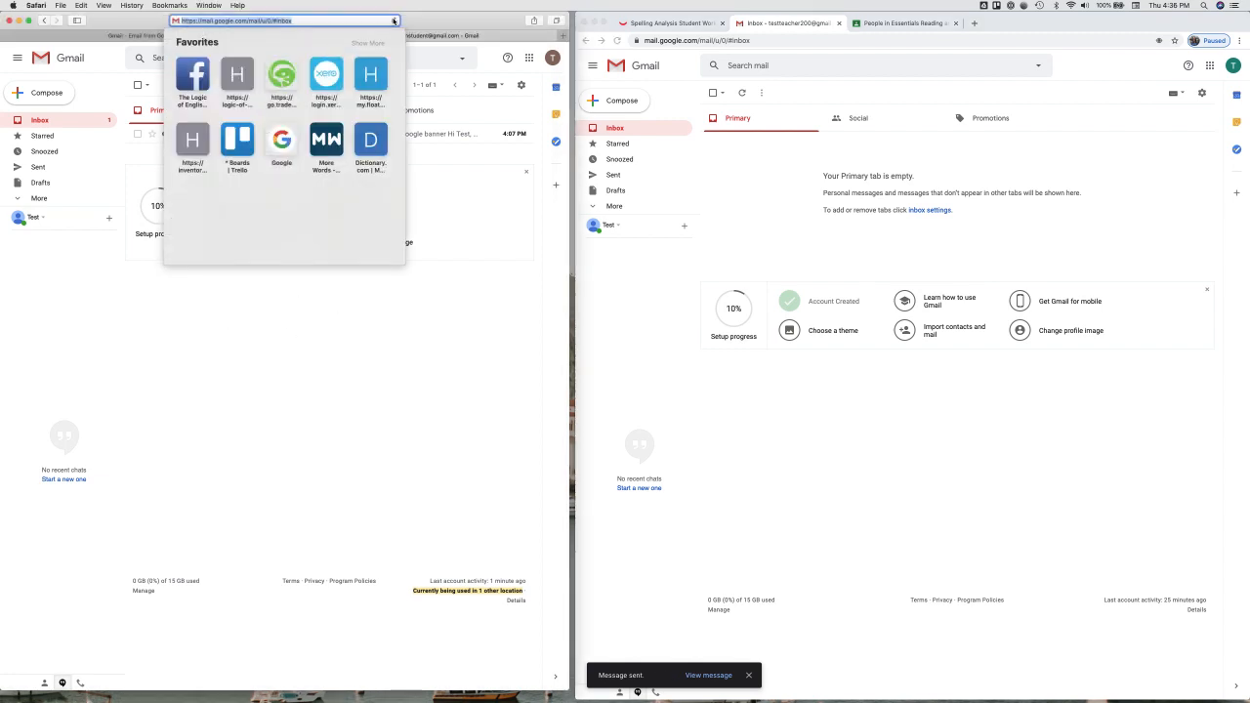
key("Return")
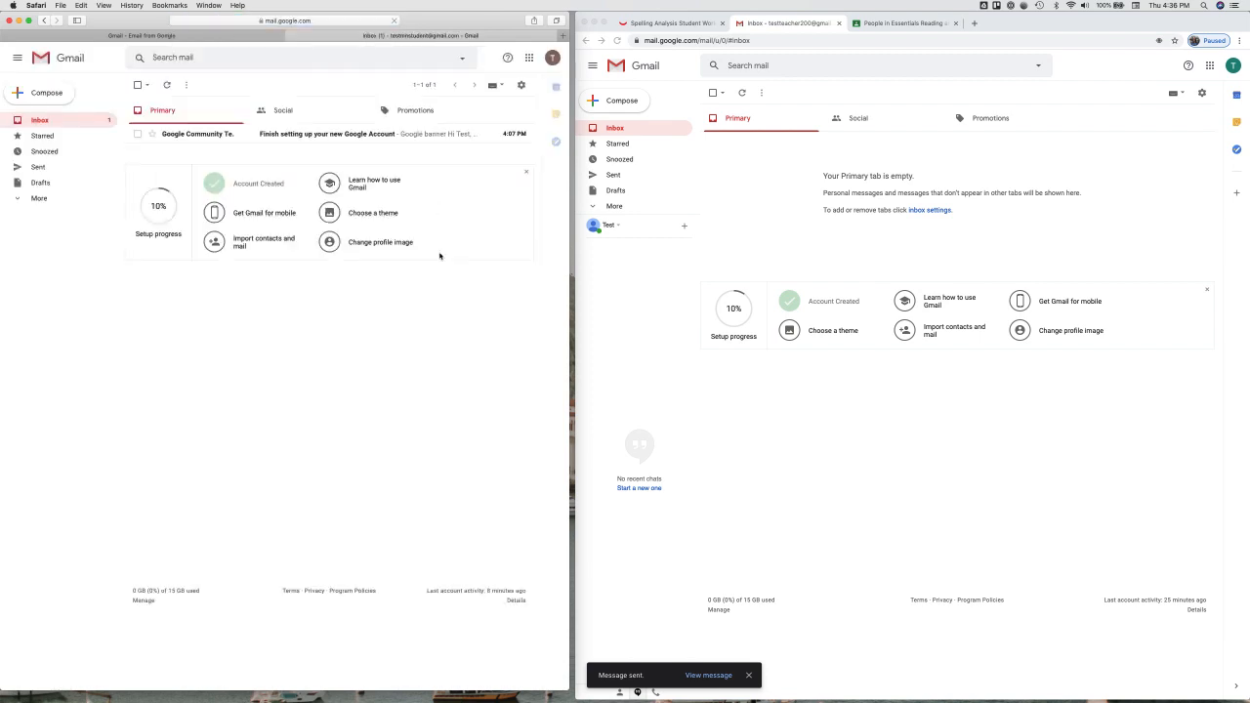
left_click(394, 20)
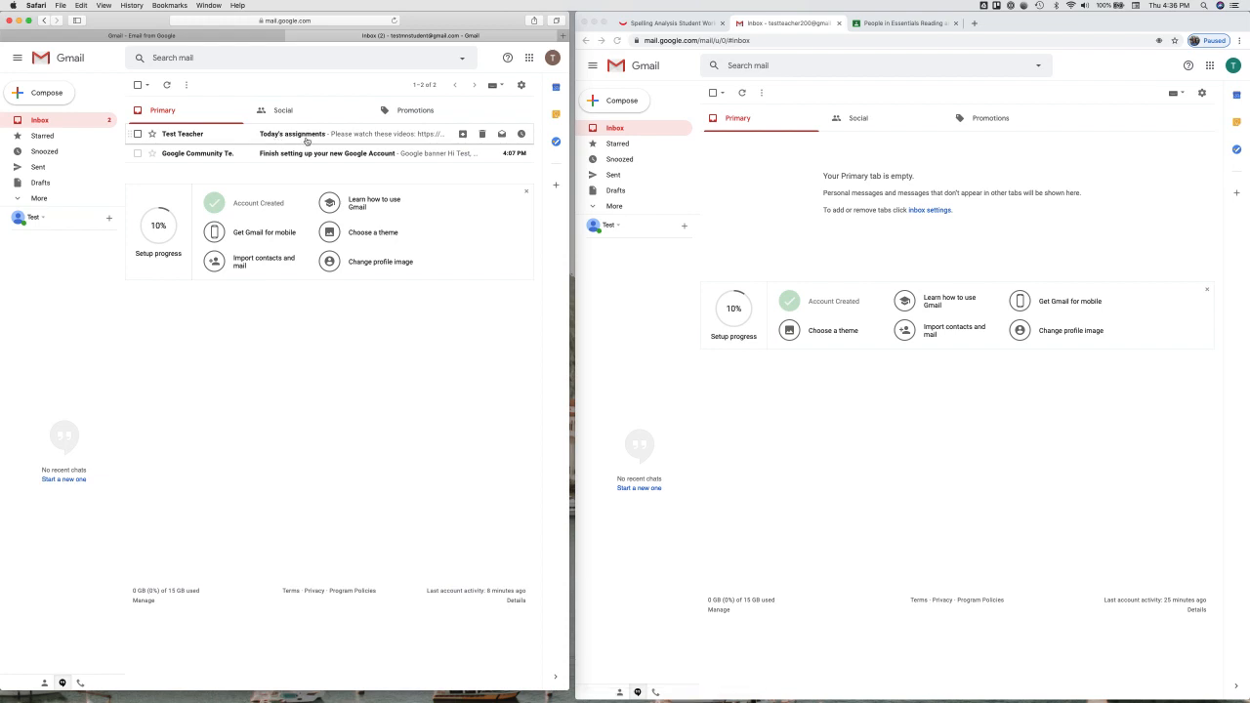
left_click(305, 135)
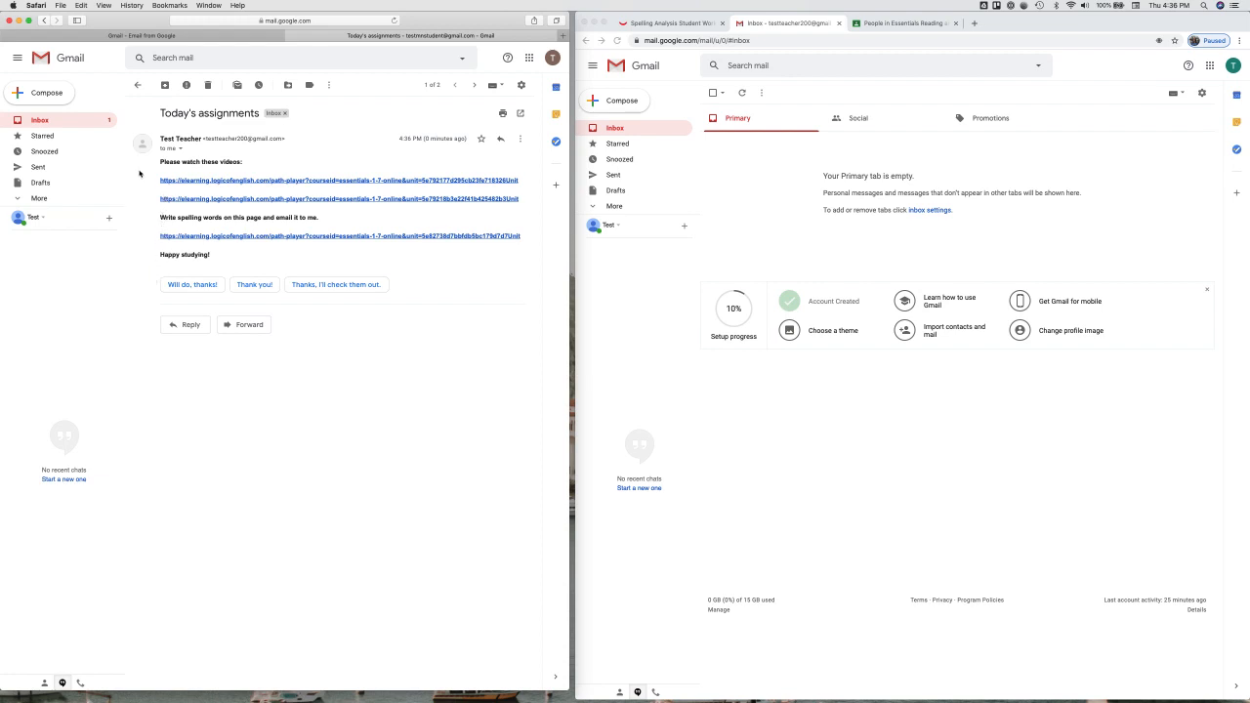
left_click(196, 182)
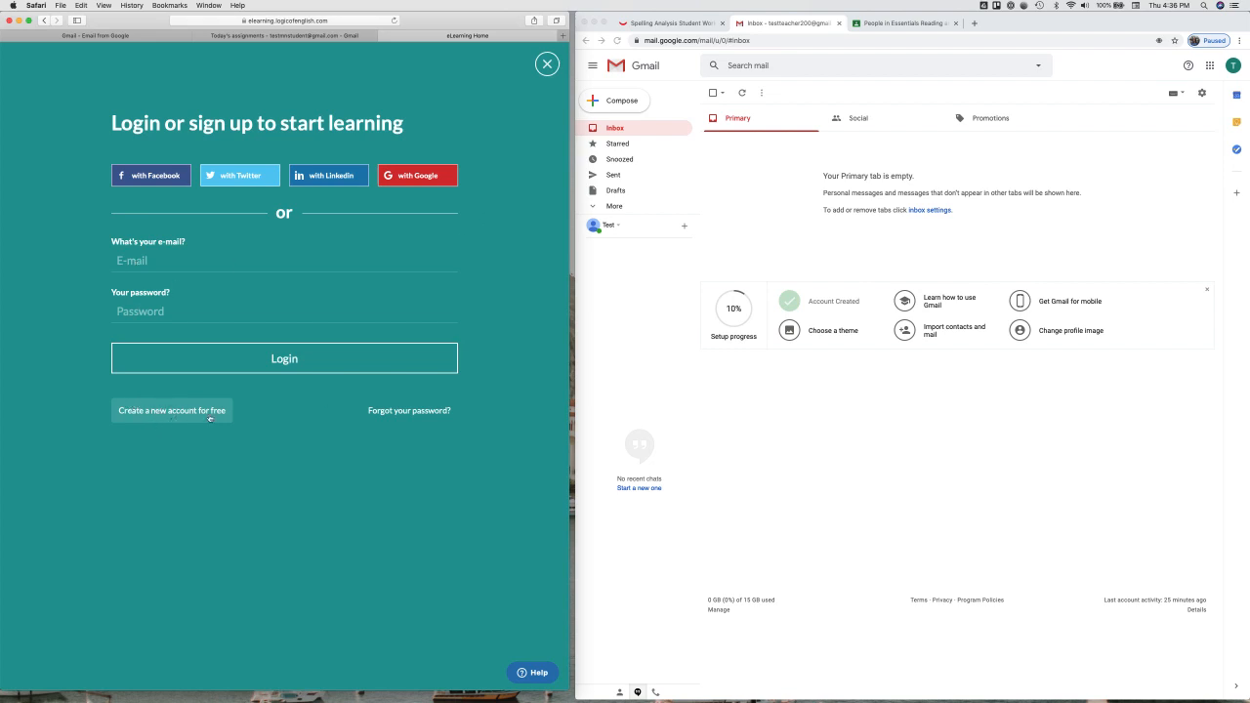
Step: Sign up with the student's Google account, changing the name's second word to 'Student'
left_click(433, 176)
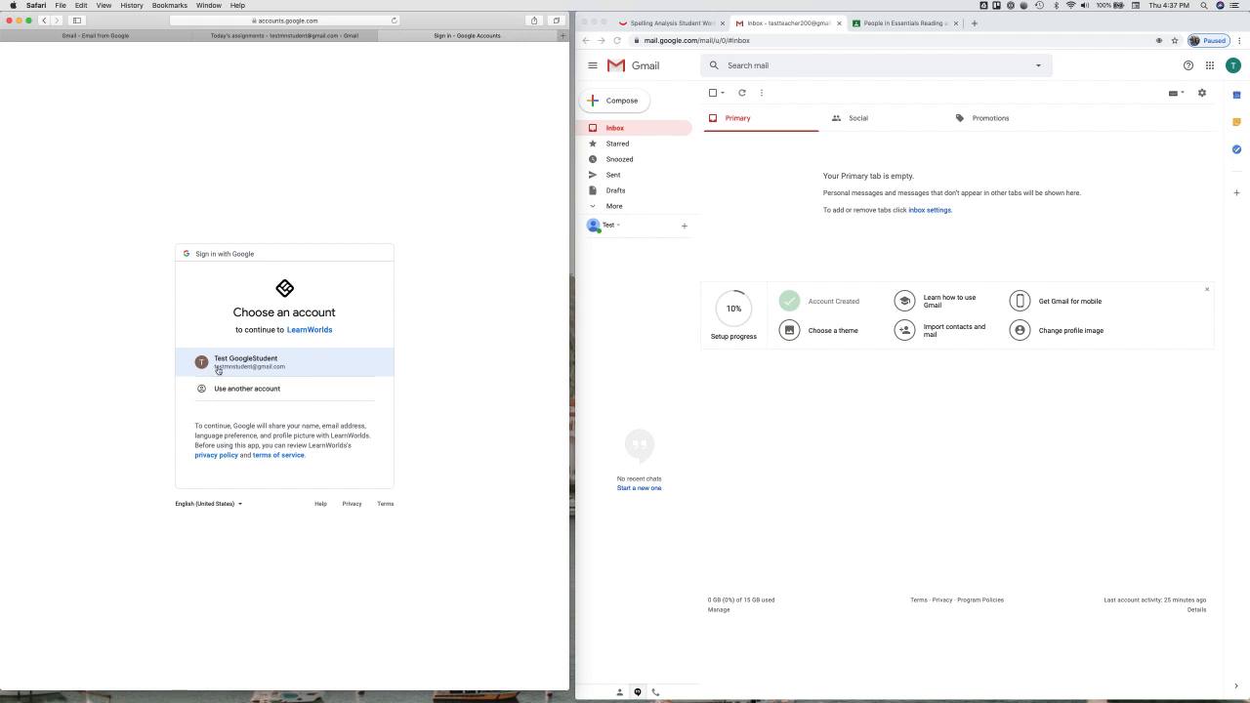
left_click(290, 366)
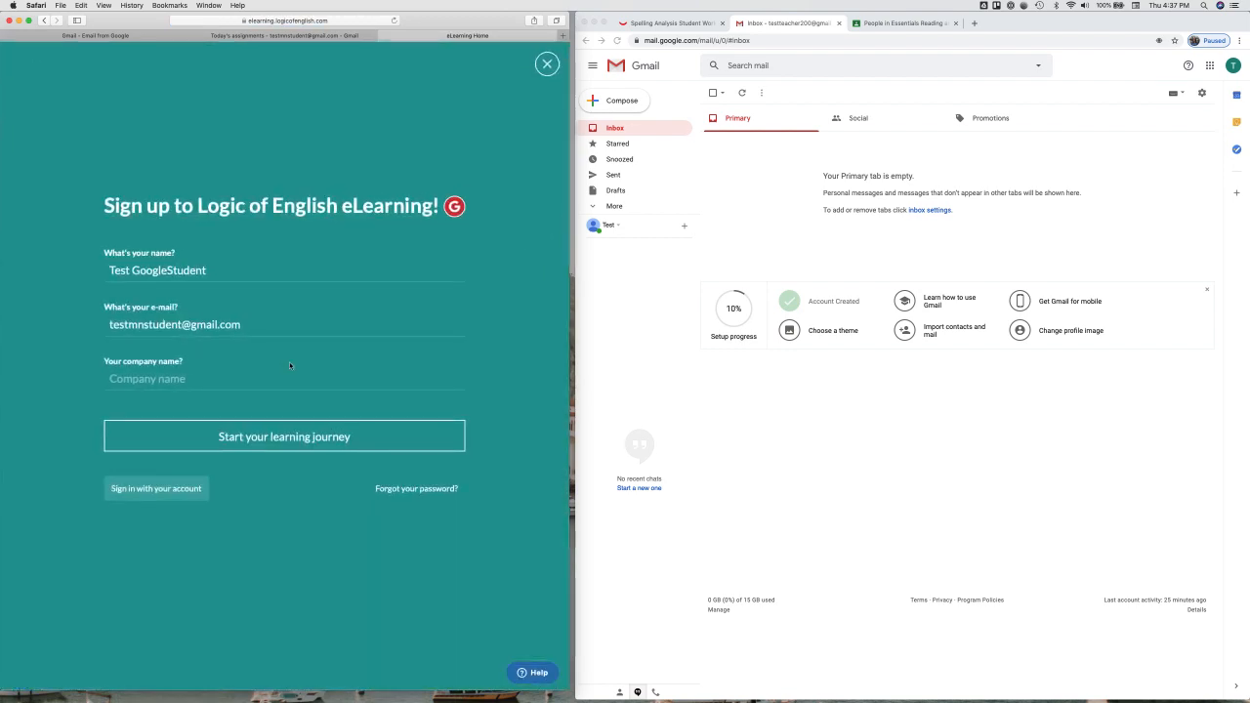
double_click(145, 270)
type("Student")
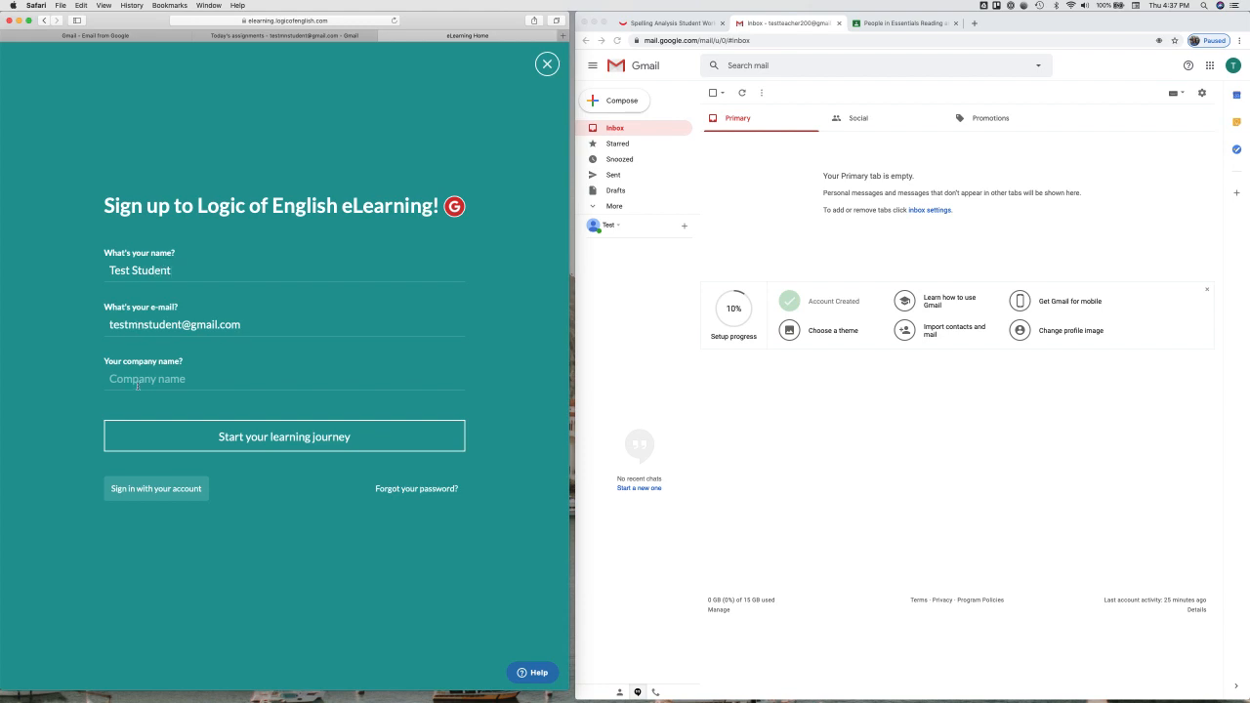
left_click(232, 439)
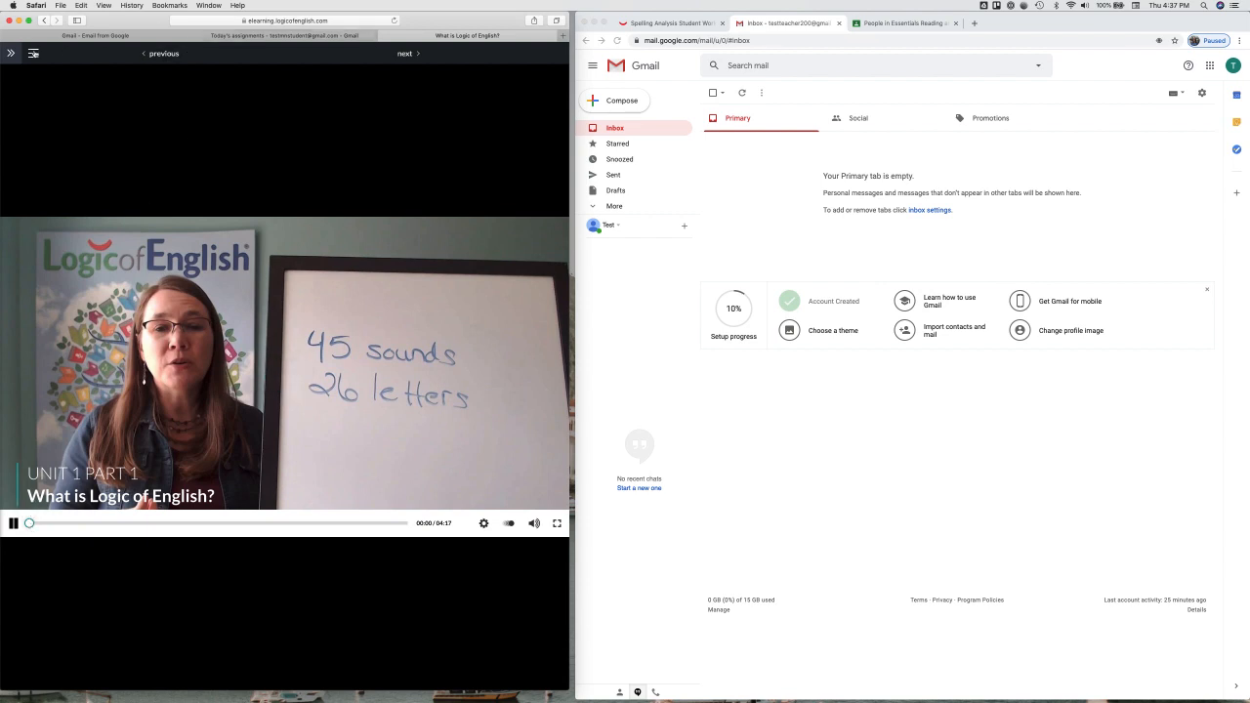
Step: From the email, open the Phonogram Introduction lesson link and the spelling worksheet link
left_click(32, 53)
left_click(411, 281)
mouse_move(10, 53)
left_click(283, 36)
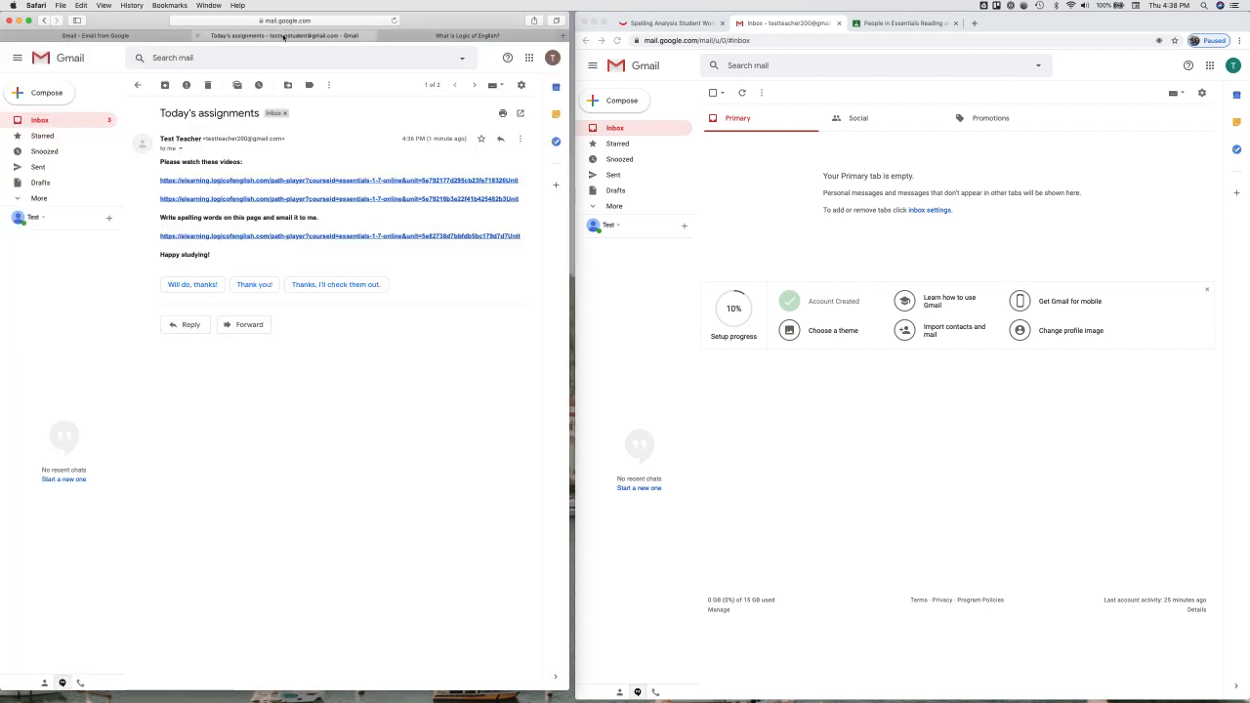
left_click(313, 200)
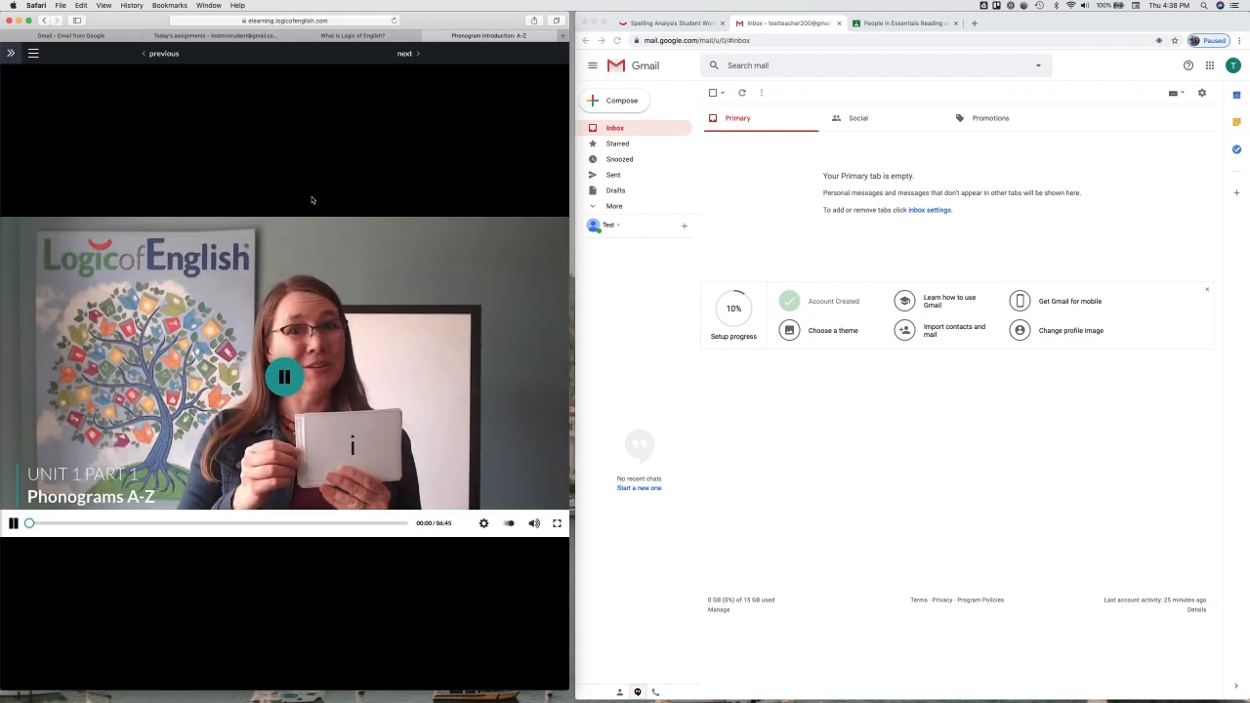
left_click(213, 37)
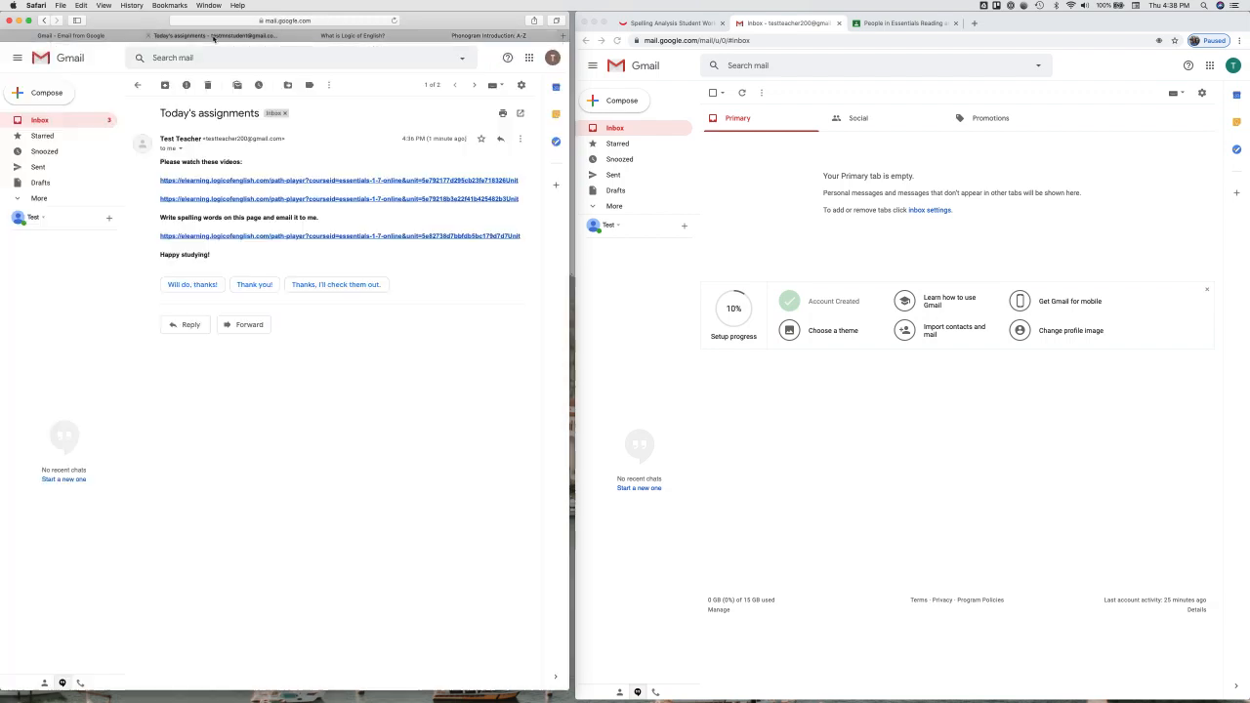
left_click(233, 236)
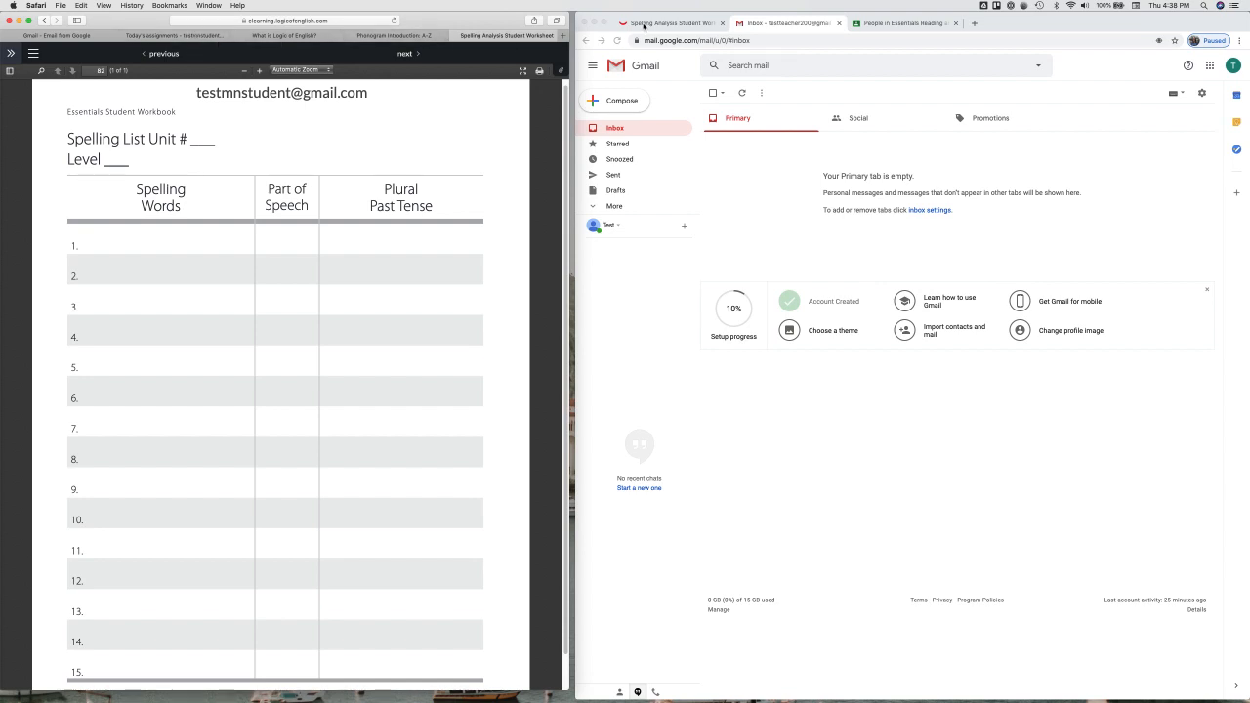
Step: Switch to the Essentials Reading and Spelling Course in Classroom and go to Classwork
left_click(888, 24)
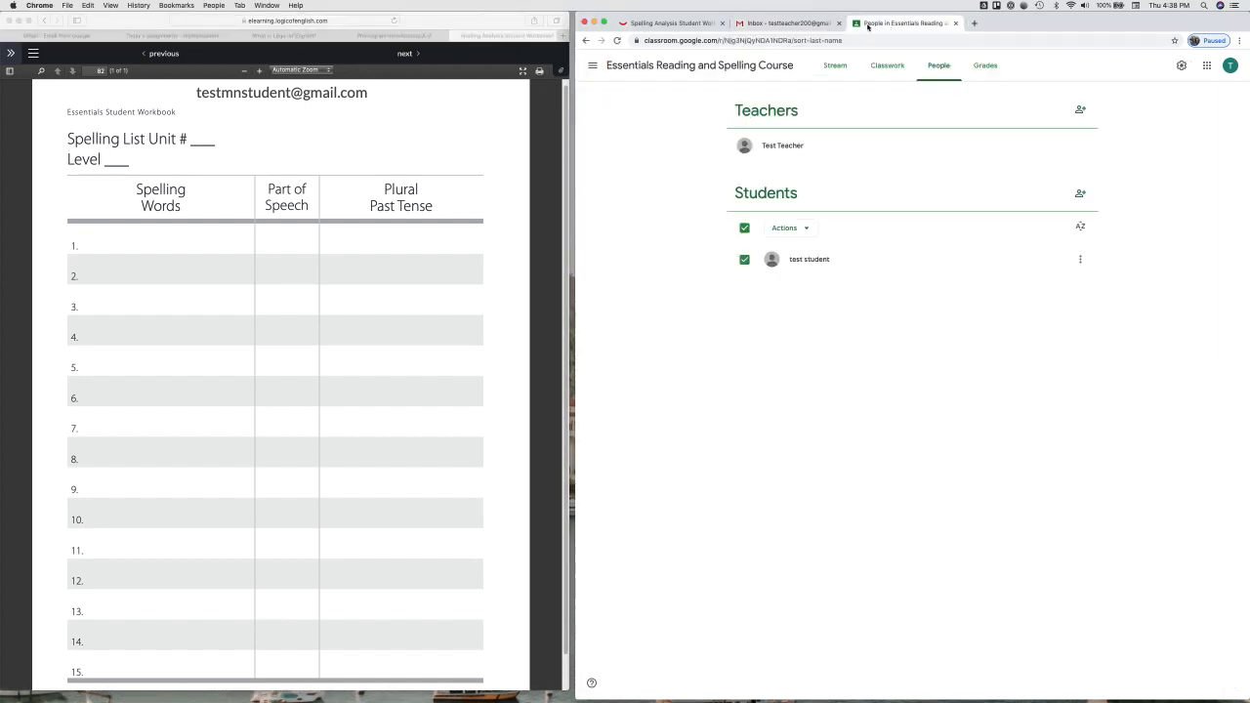
left_click(1208, 66)
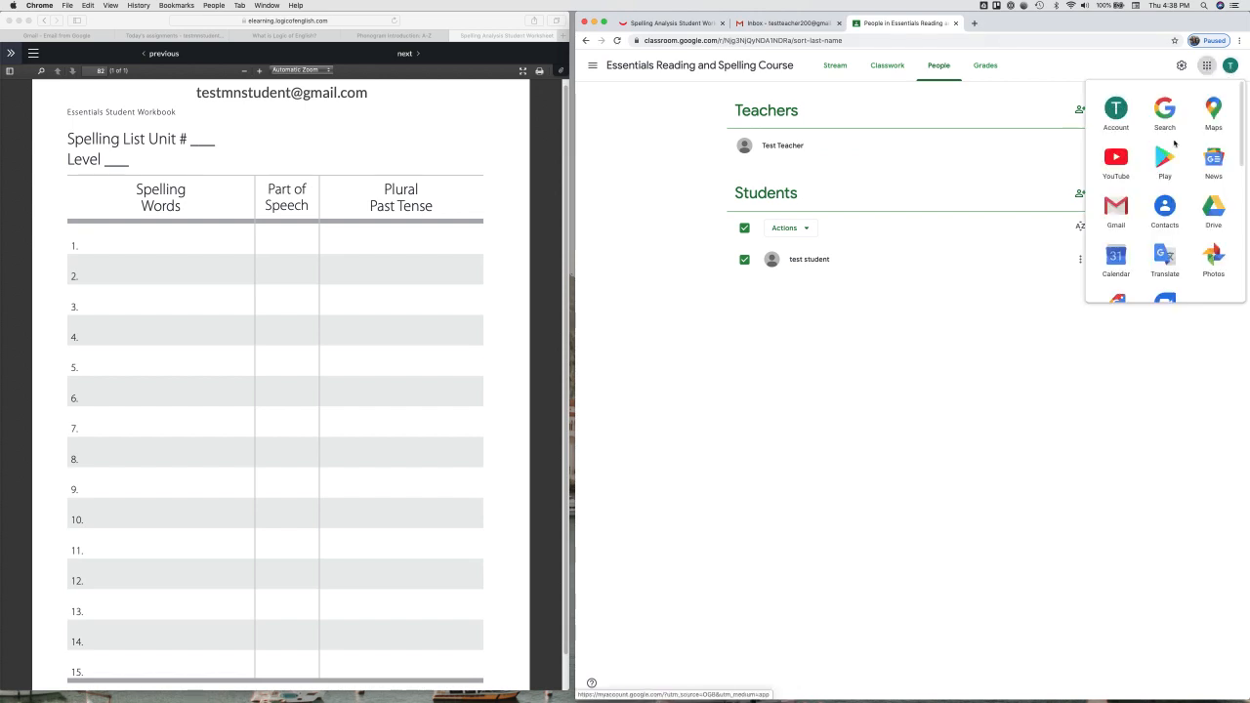
scroll(1117, 241, "down", 3)
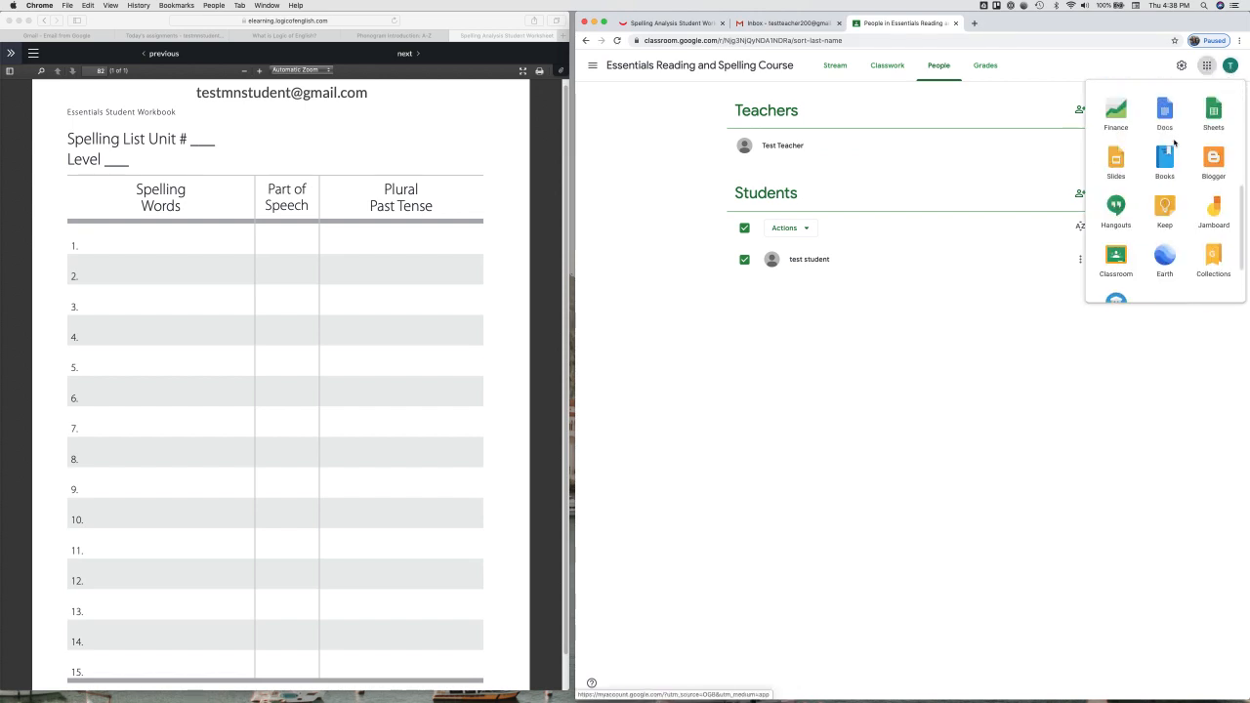
left_click(952, 317)
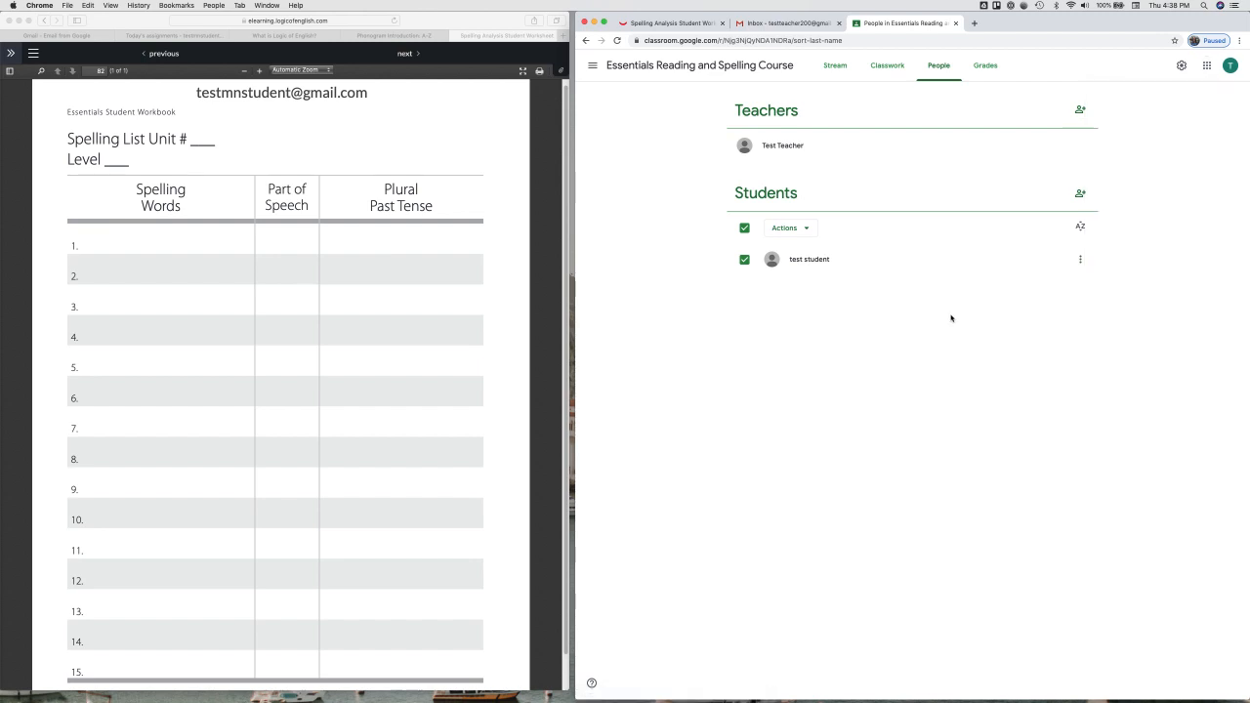
left_click(889, 66)
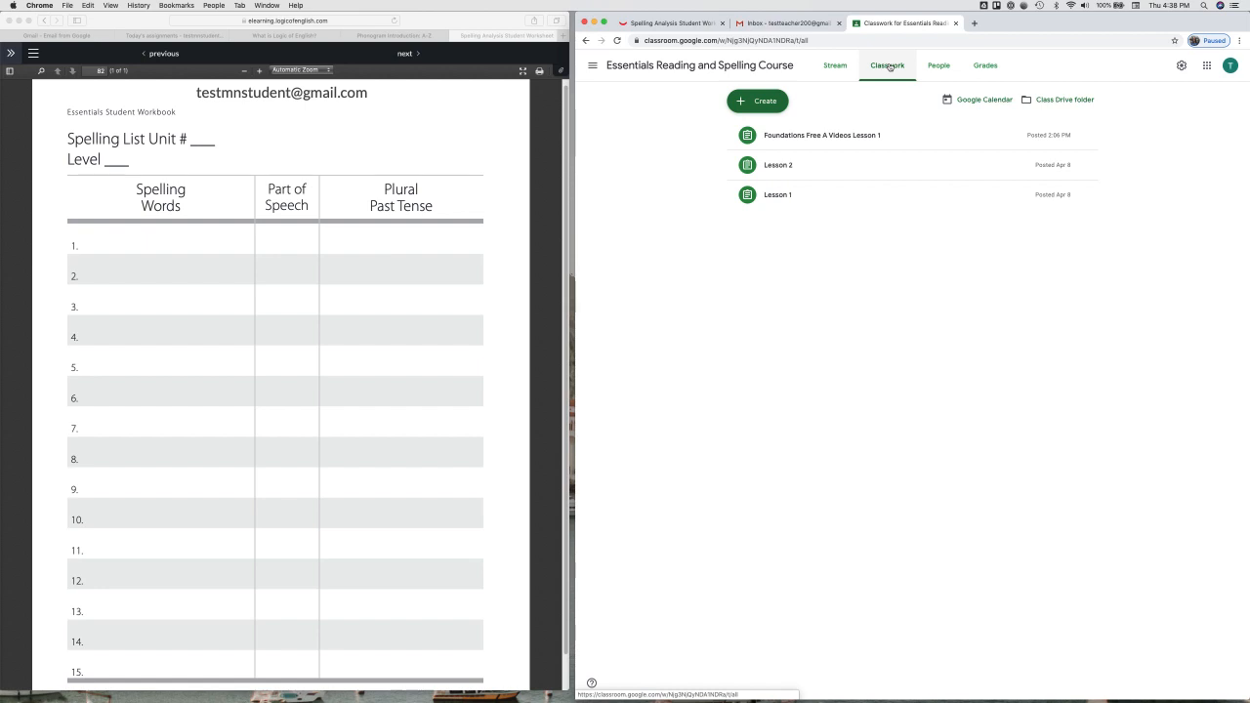
Step: Create assignment 'Essentials Unit 1' with instructions 'Watch video and fill out the worksheet for spelling.' and choose Add > Link
left_click(758, 101)
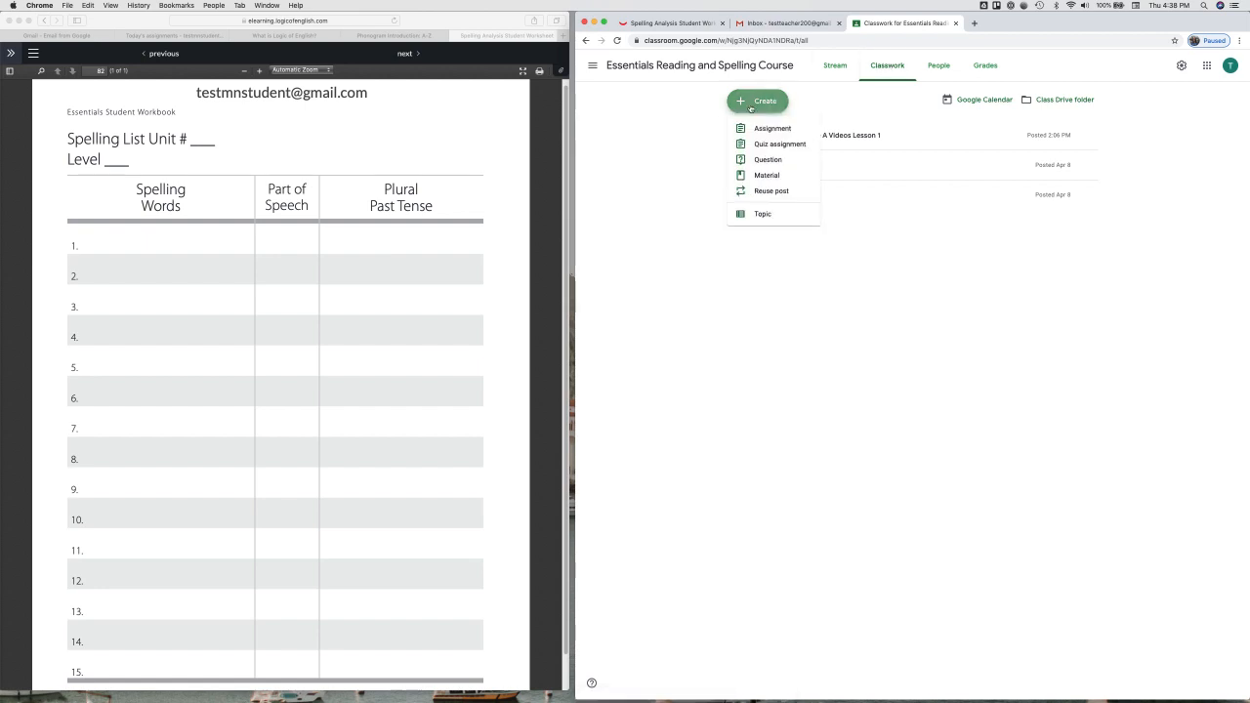
left_click(765, 129)
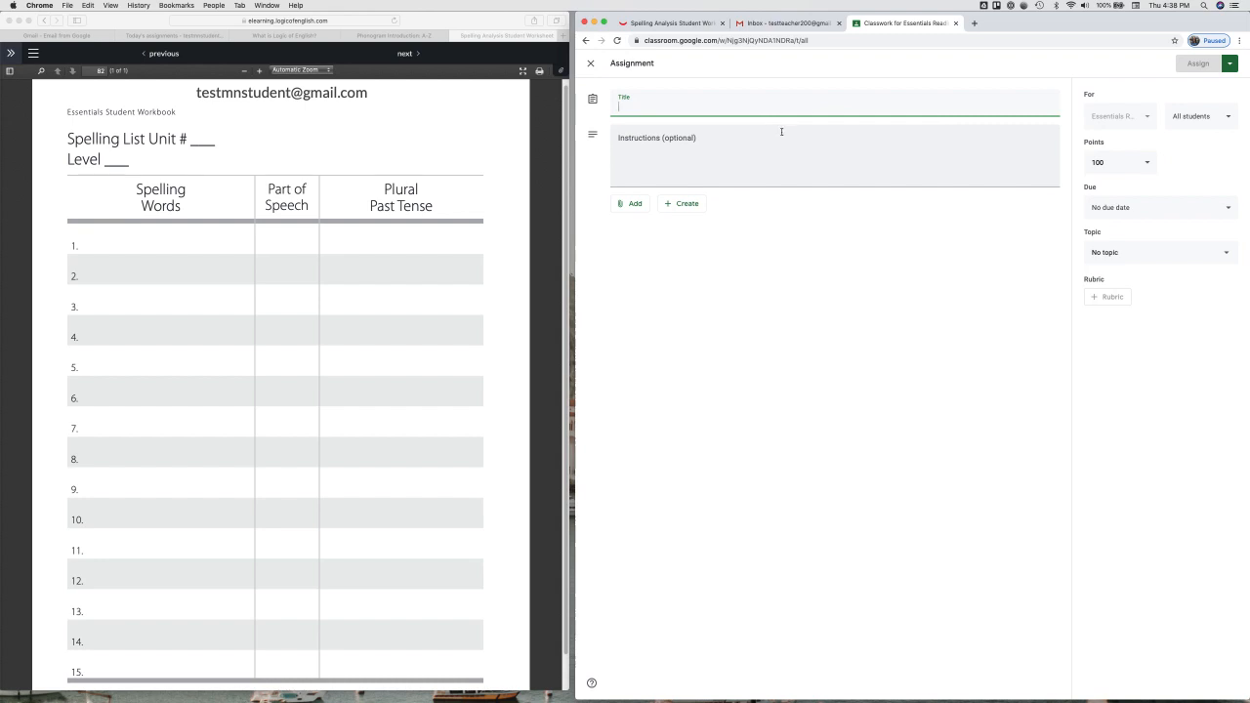
type("F")
key("BackSpace")
type("Essent")
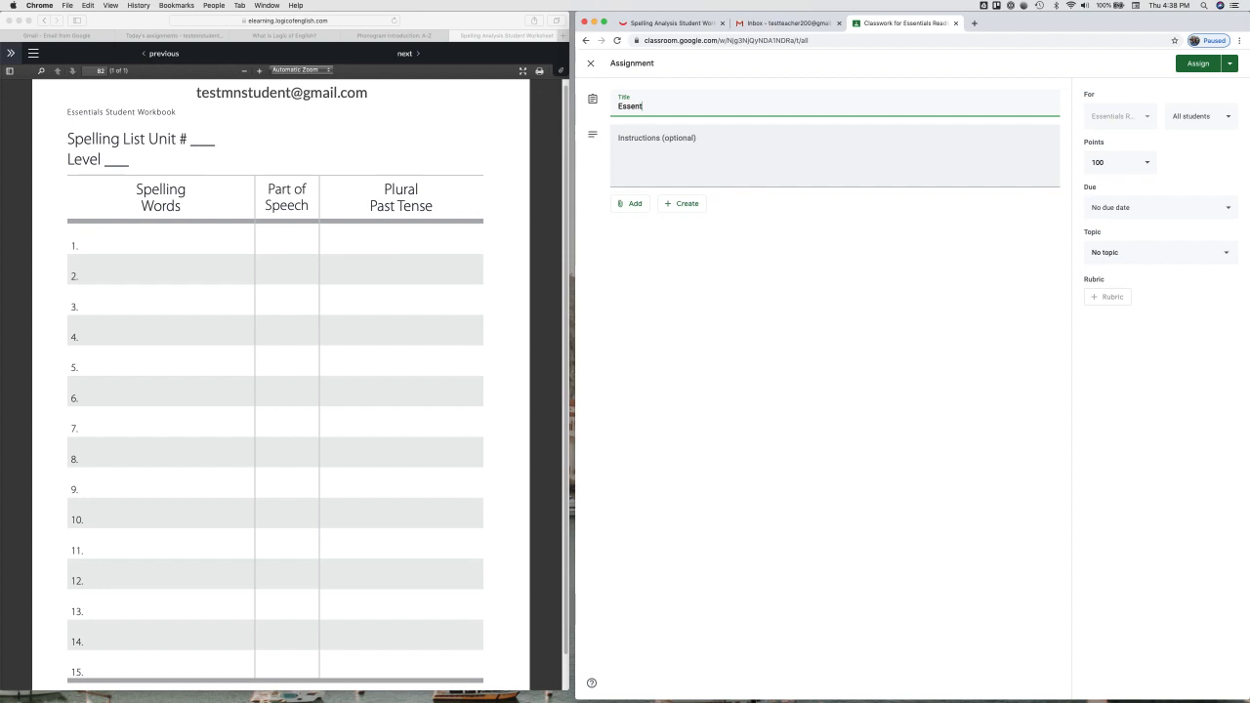
type("ials Unit 1")
left_click(747, 131)
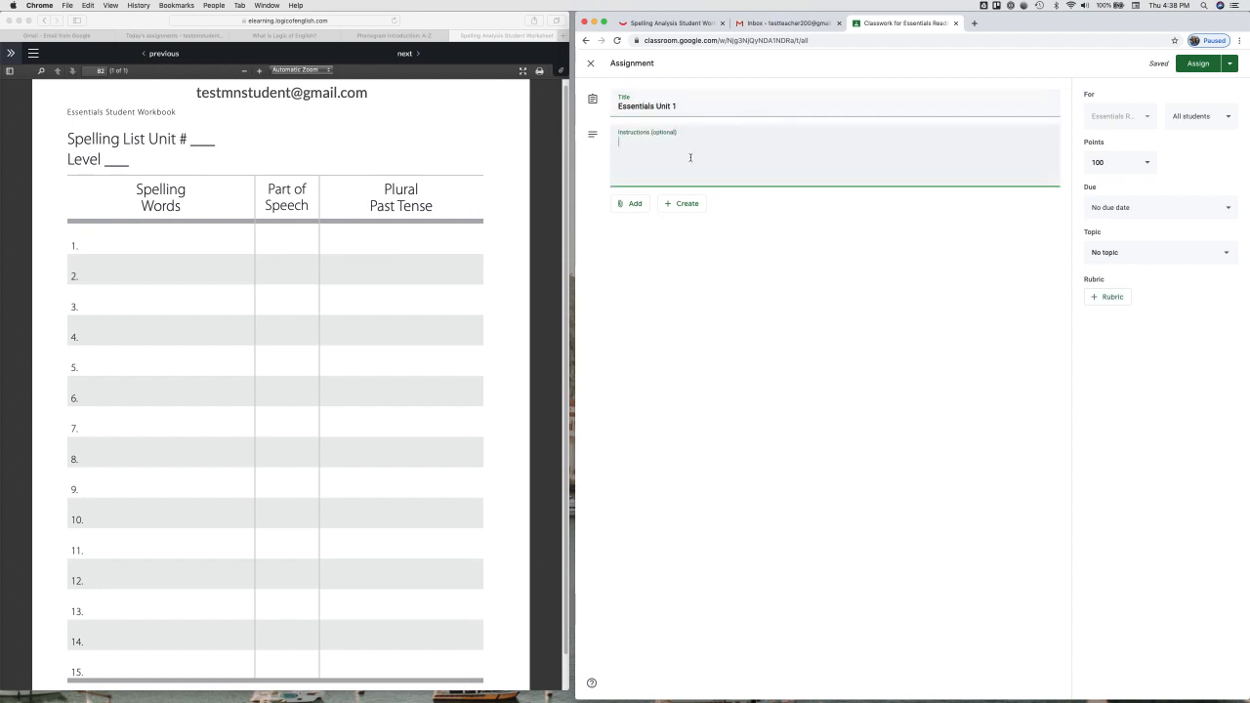
type("Watch video and fill out the worksheet for spelling.")
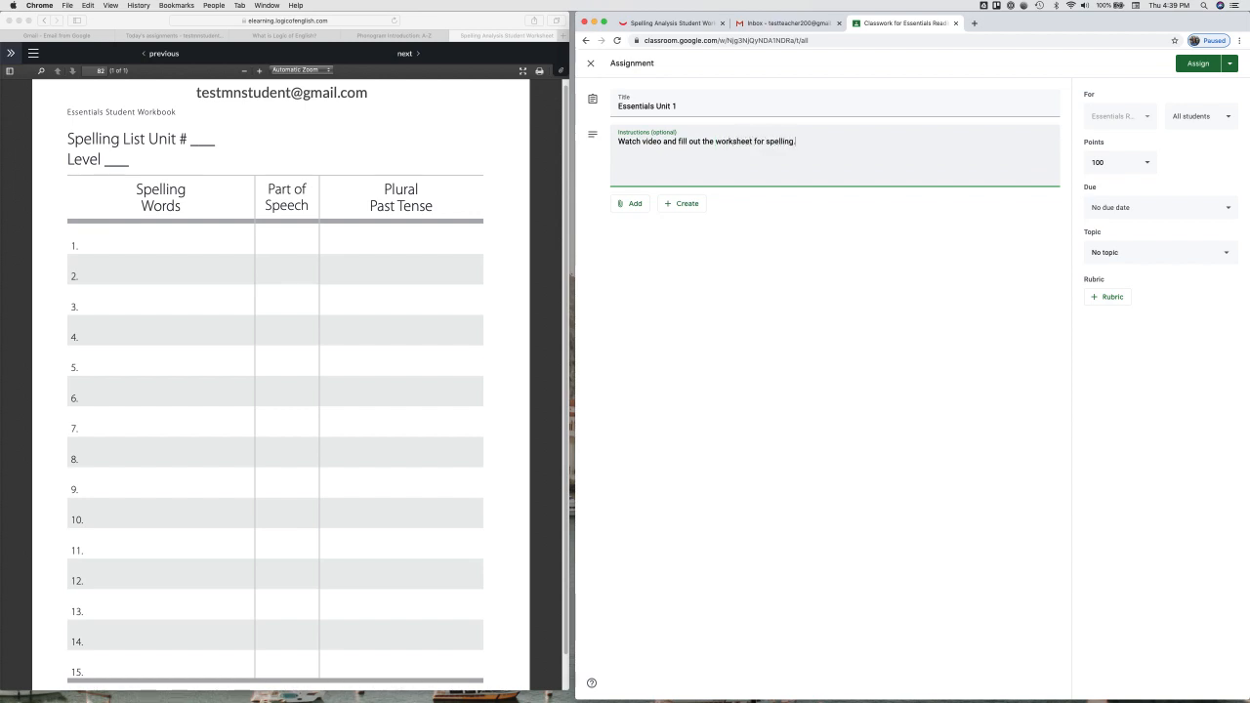
left_click(626, 205)
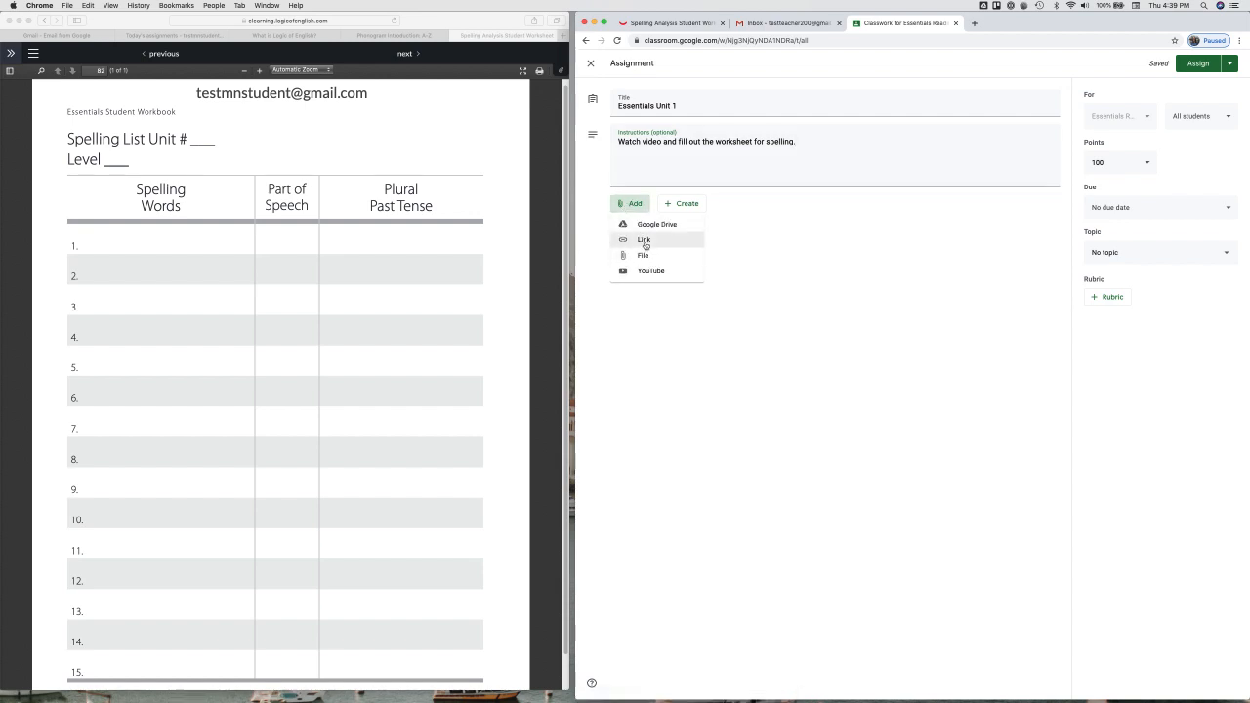
left_click(645, 241)
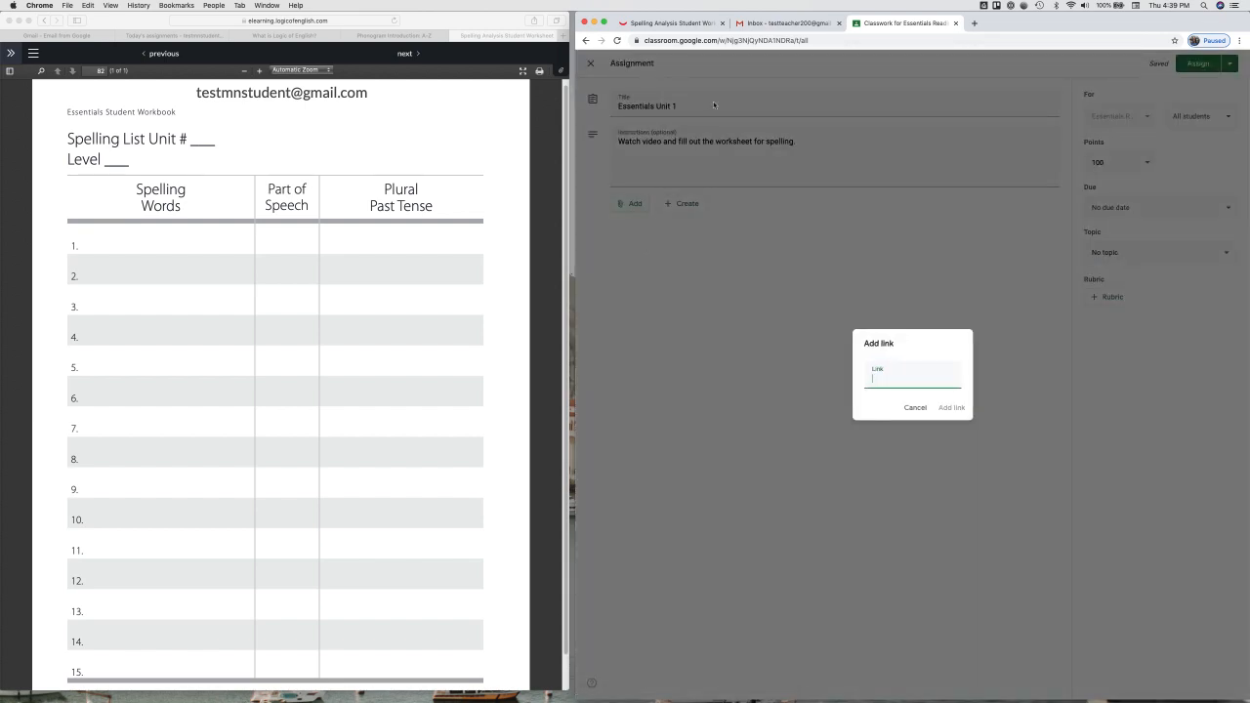
Step: Attach the 'What is Logic of English?' lesson address as a link to the assignment
left_click(696, 23)
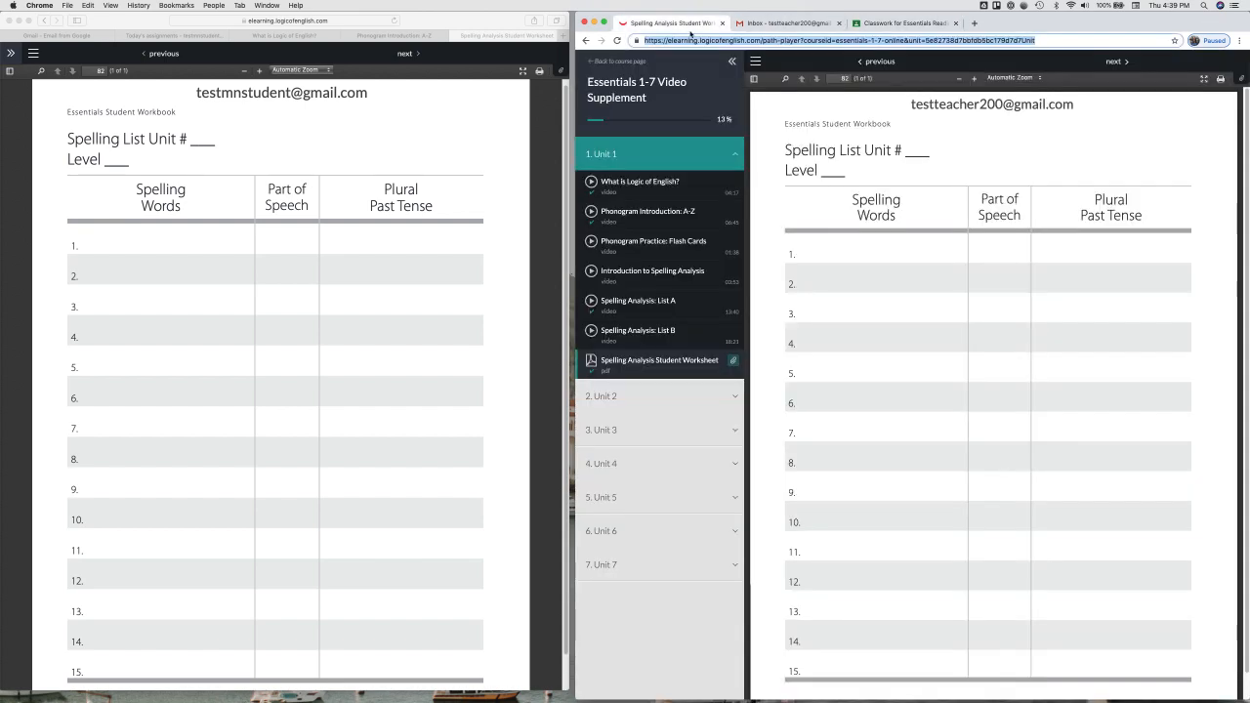
left_click(663, 192)
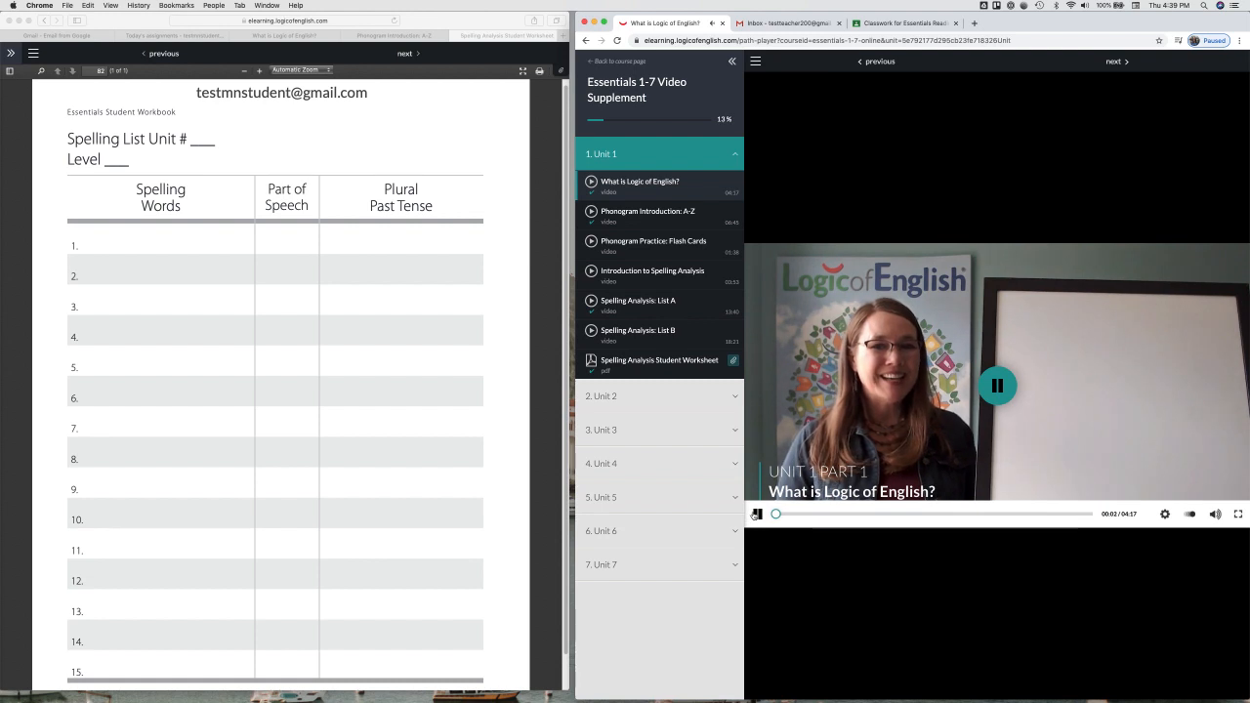
left_click(757, 514)
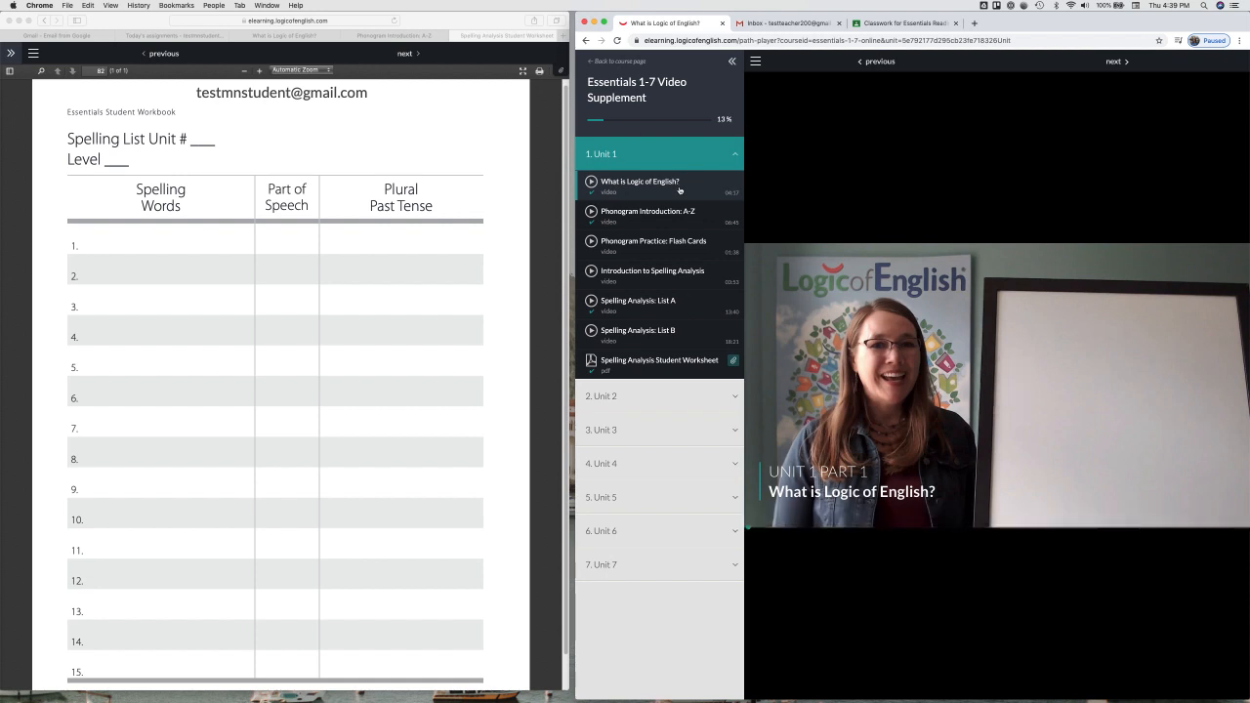
left_click(720, 41)
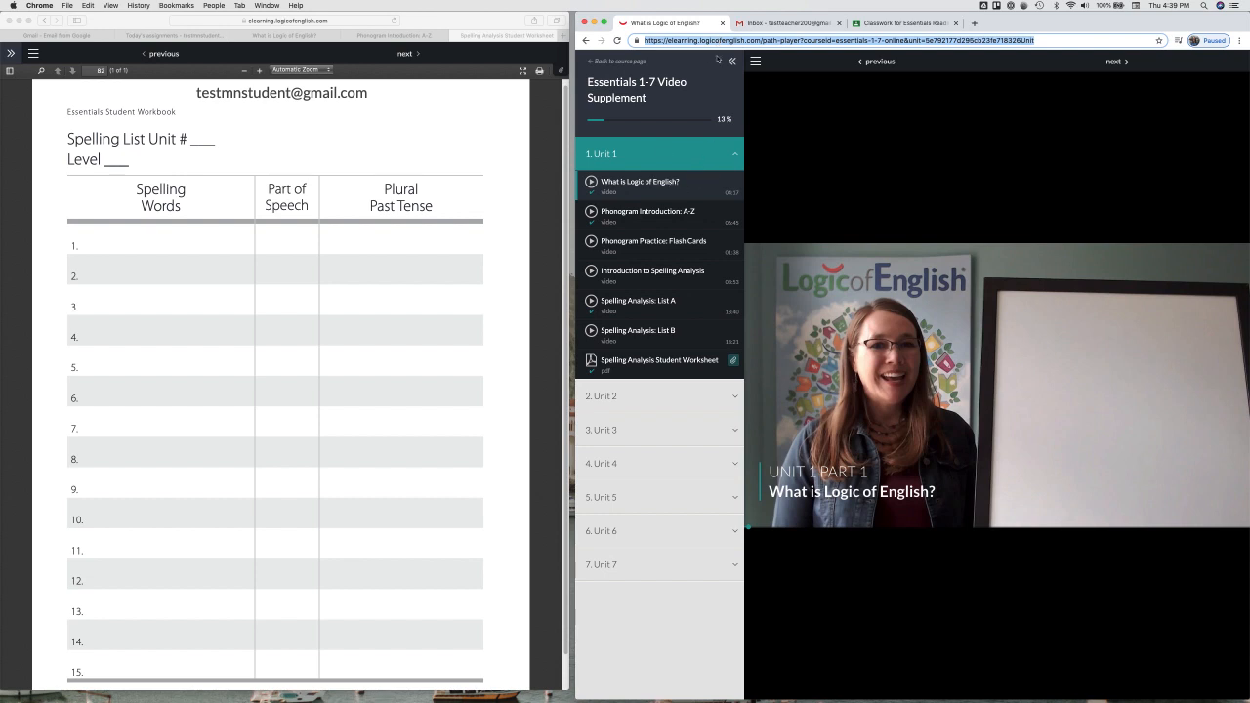
double_click(703, 40)
left_click(704, 40)
key("super+c")
left_click(893, 25)
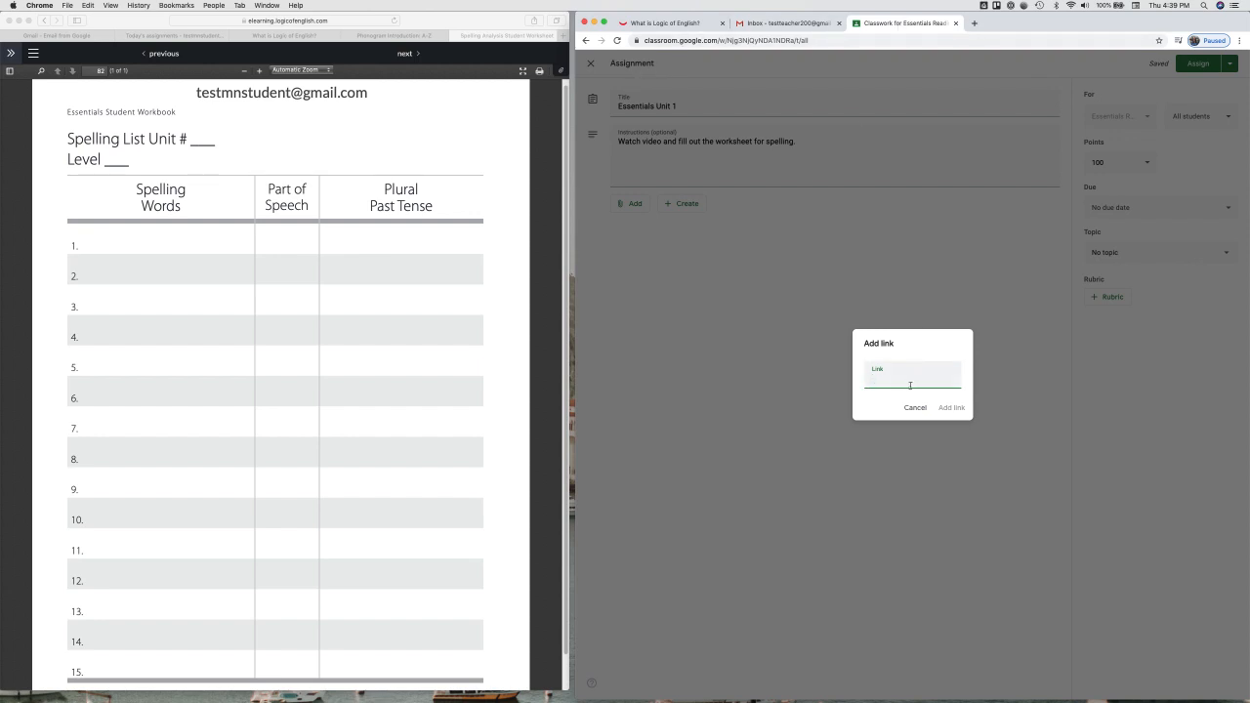
key("super+v")
left_click(951, 408)
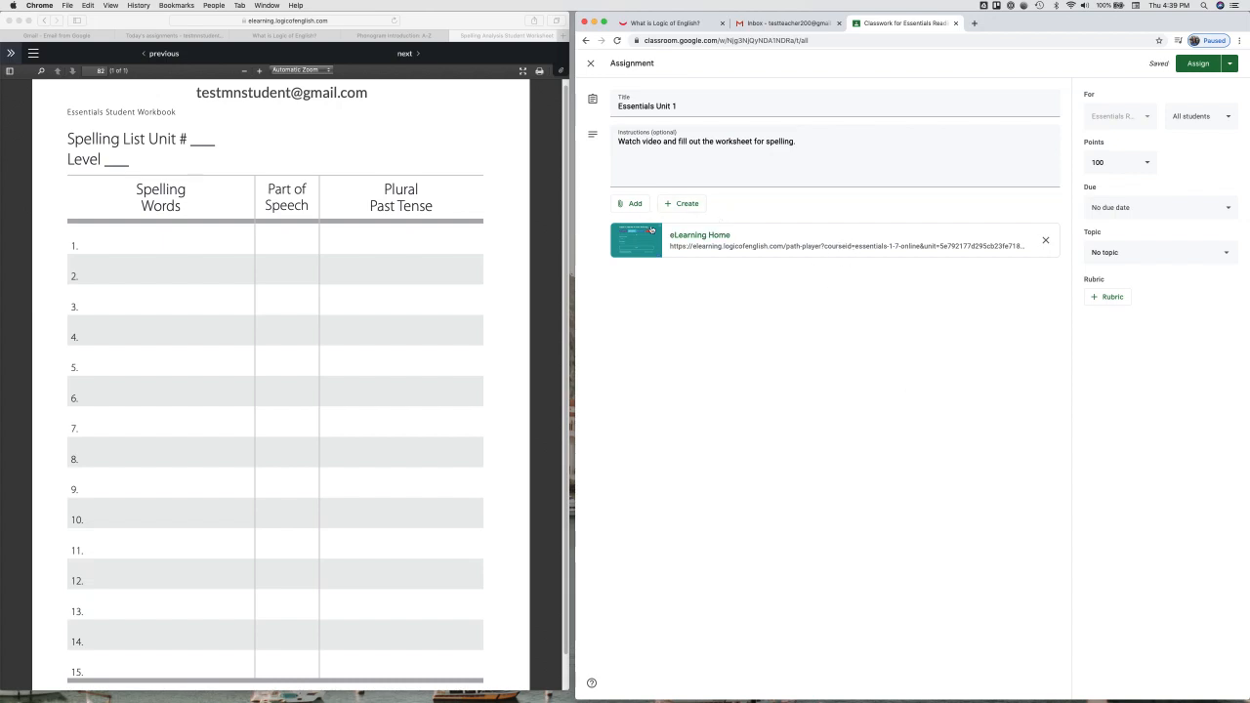
Step: Attach the Spelling Analysis Student Worksheet link and assign the assignment to the class
left_click(631, 204)
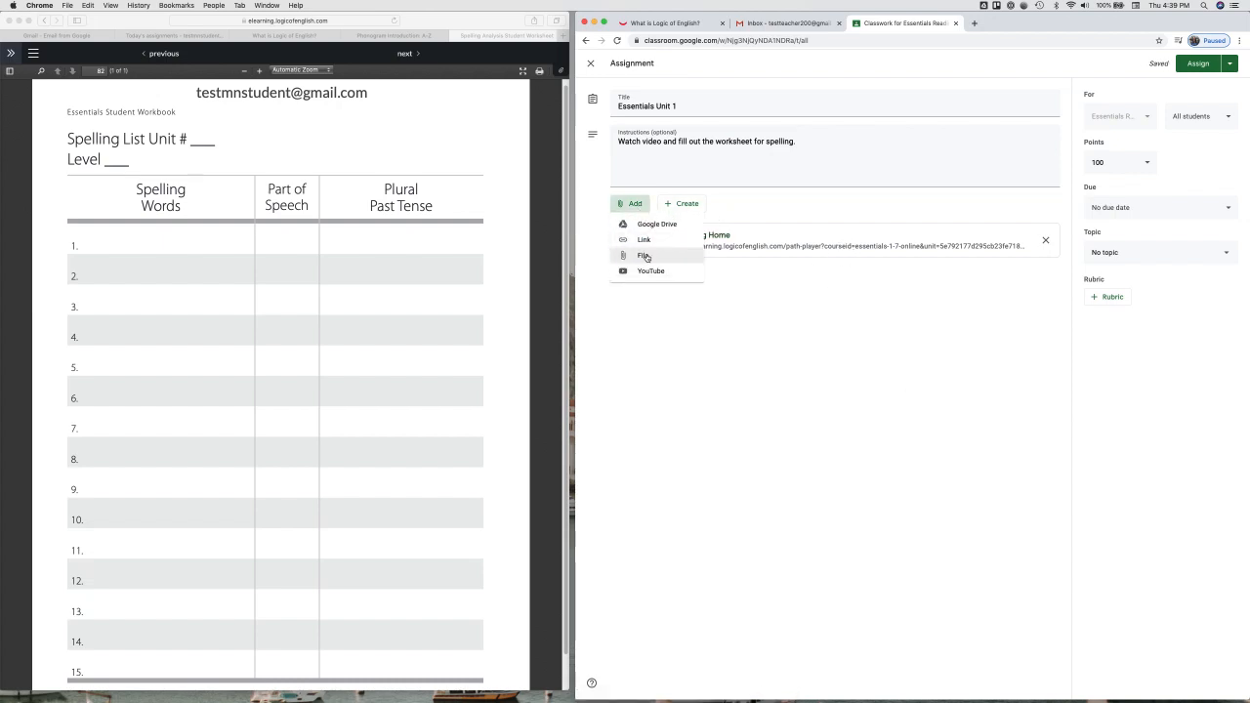
left_click(645, 241)
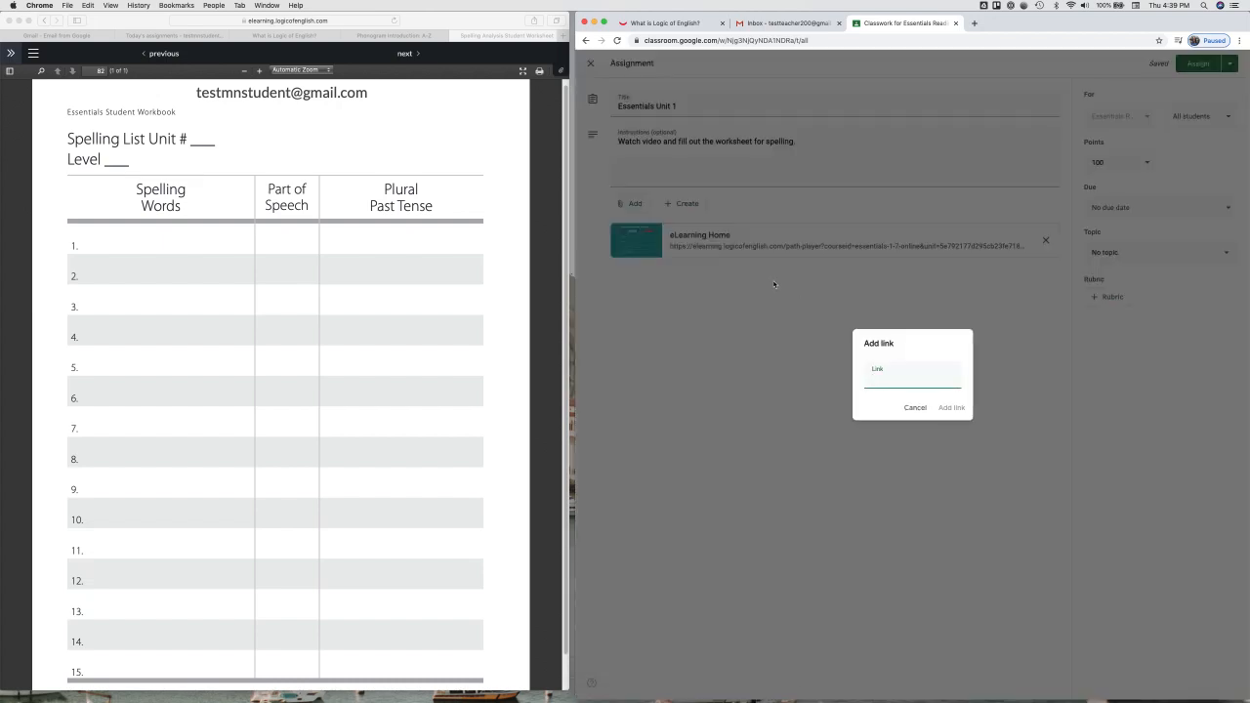
left_click(666, 22)
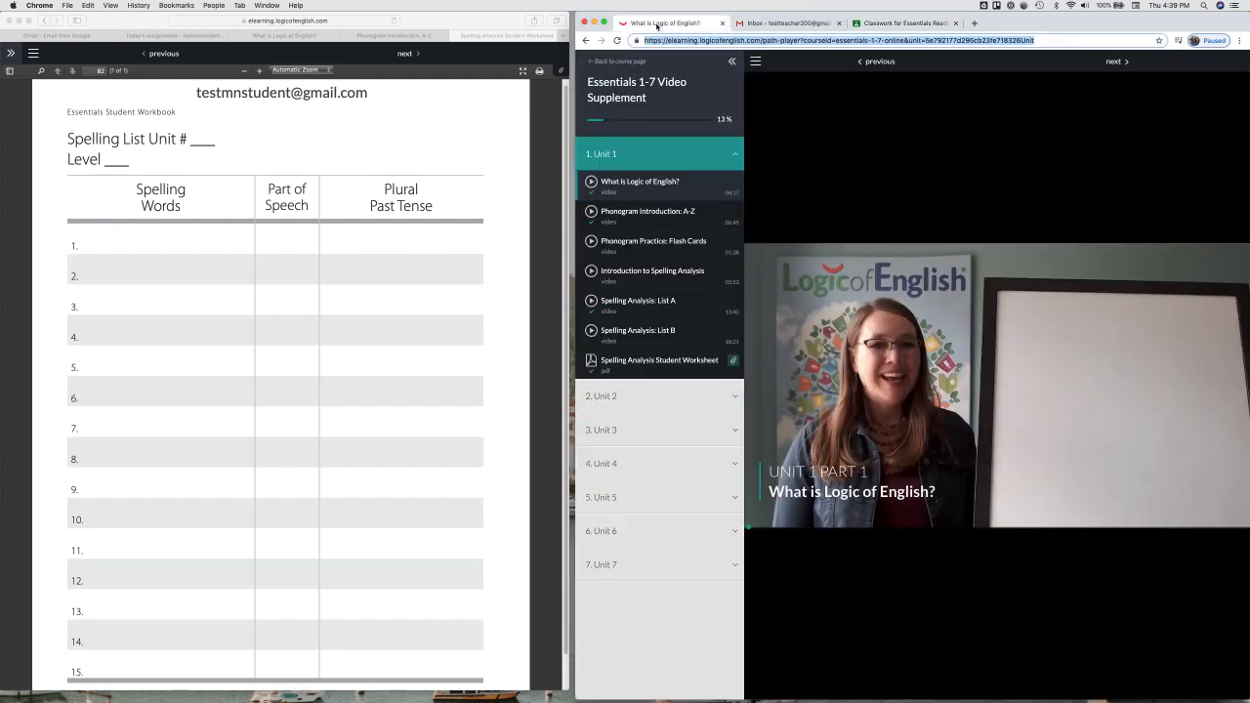
left_click(685, 369)
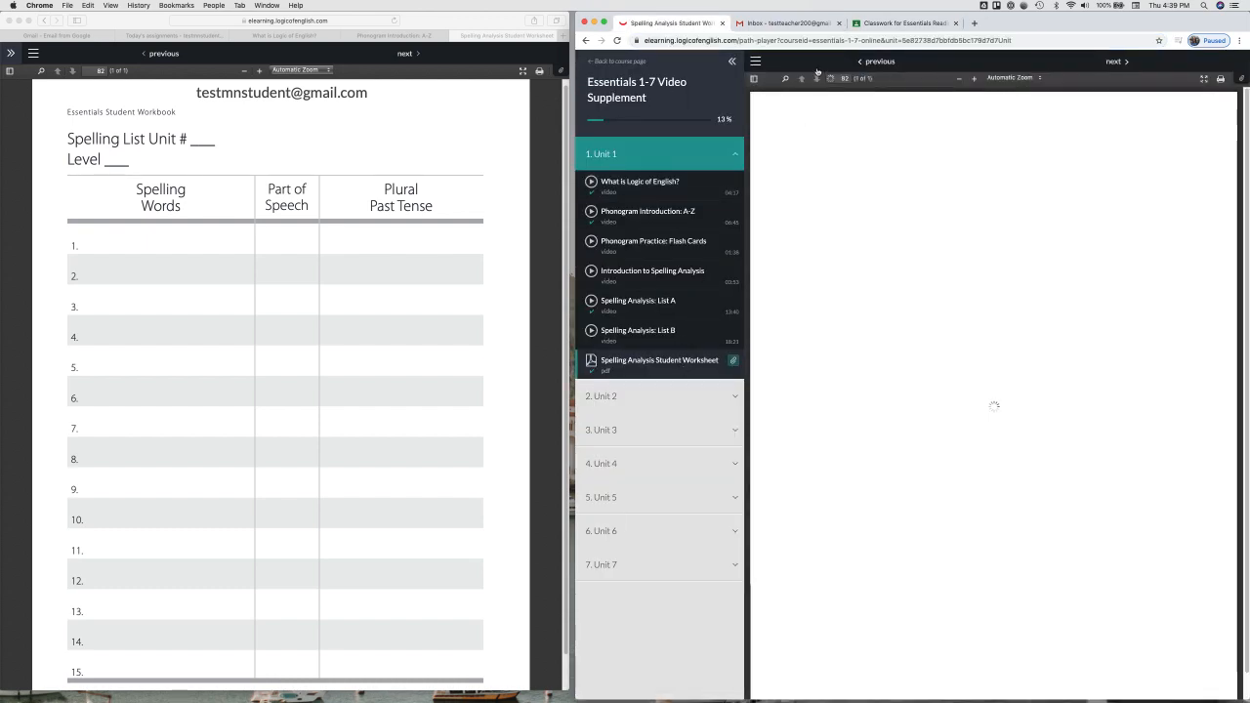
left_click(794, 40)
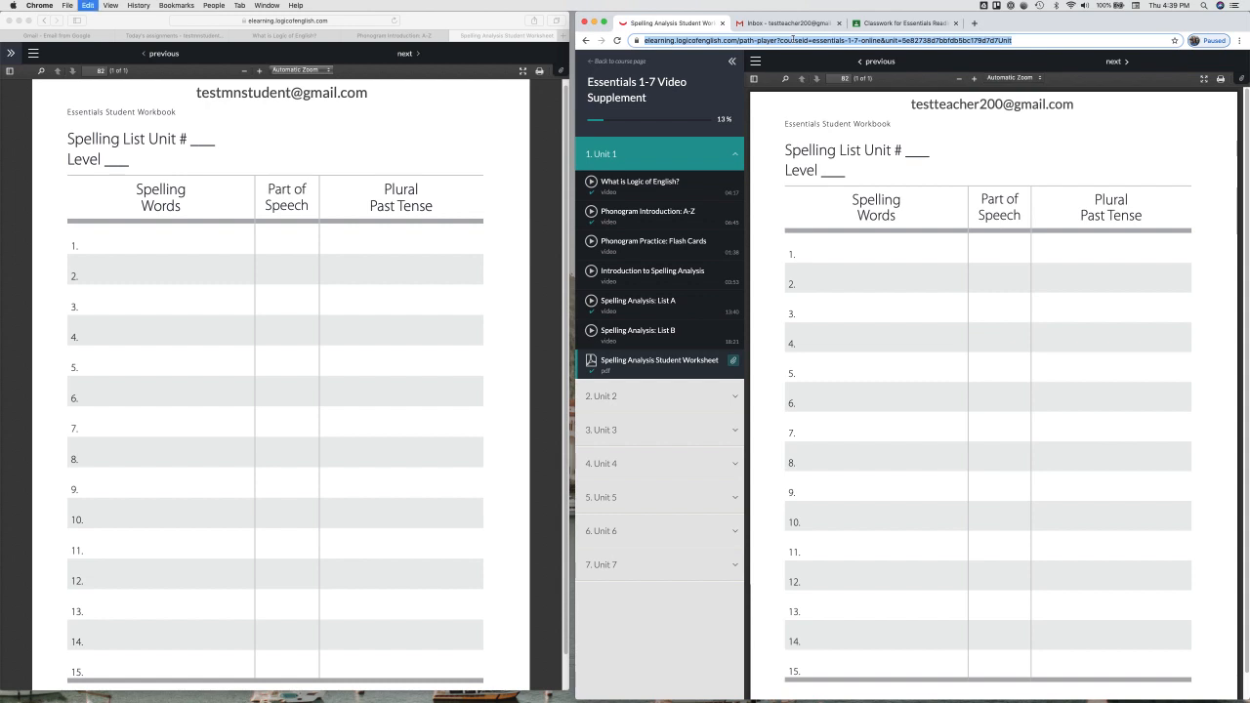
left_click(879, 23)
key("super+v")
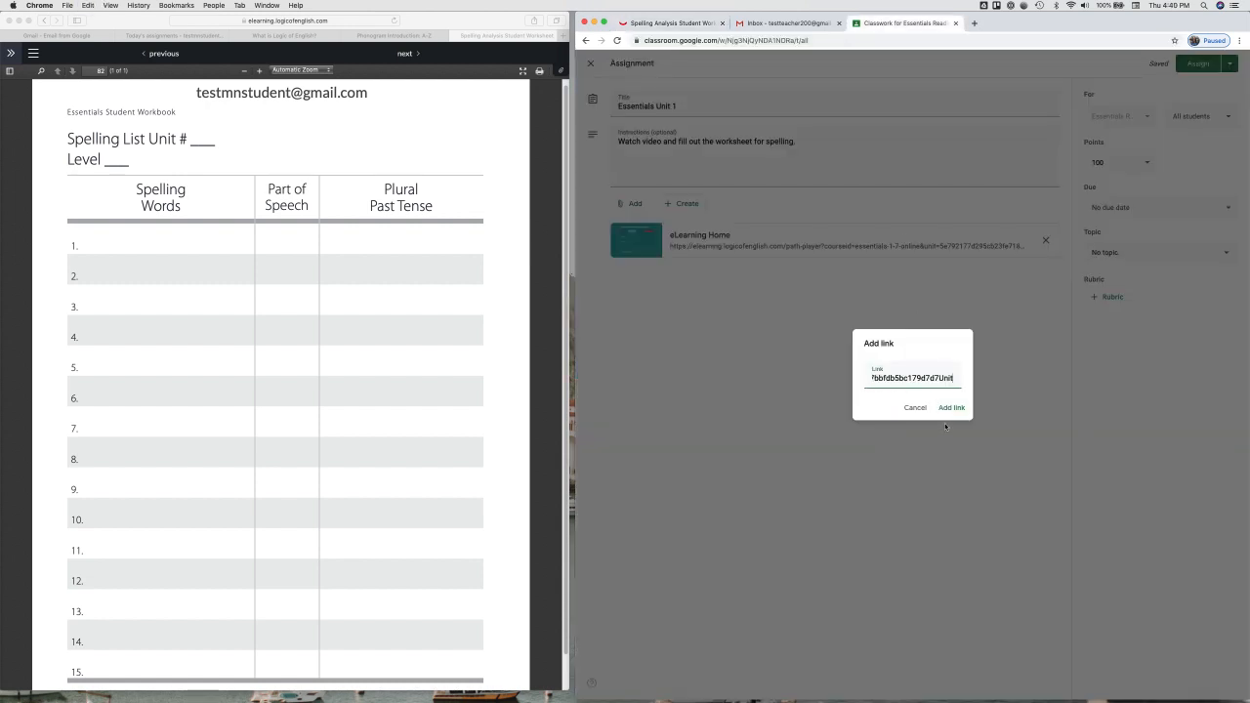
left_click(951, 407)
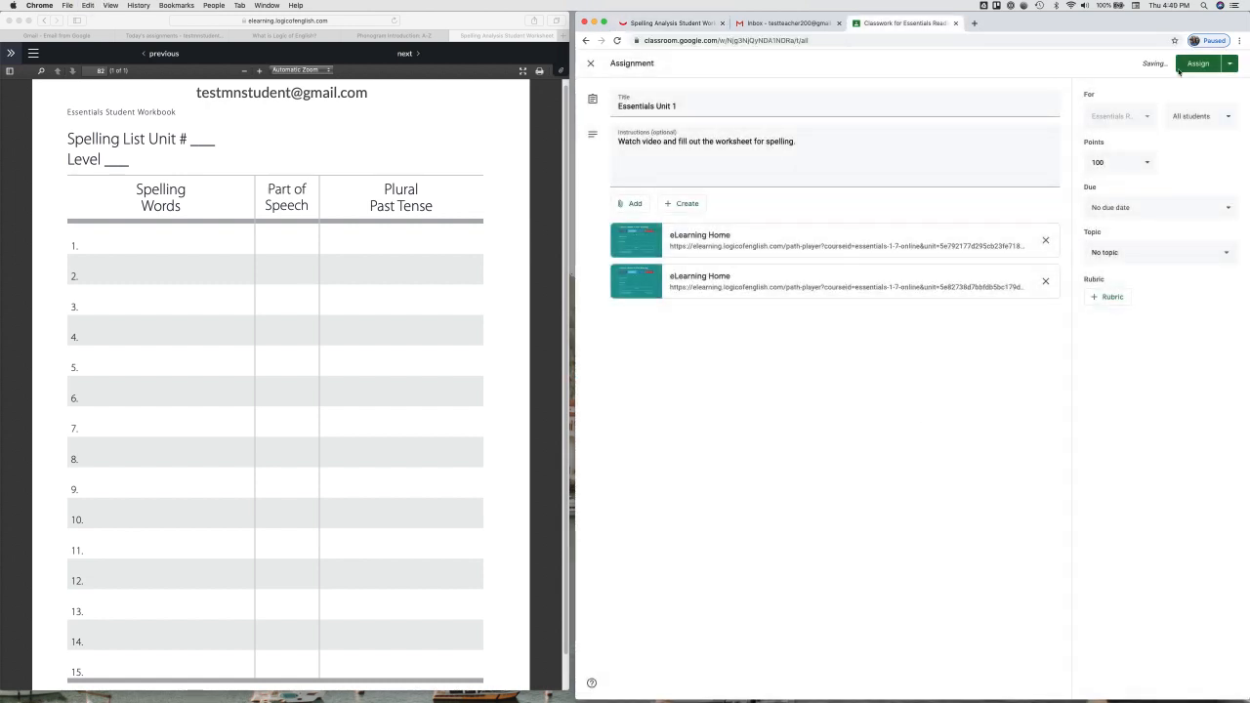
left_click(1201, 66)
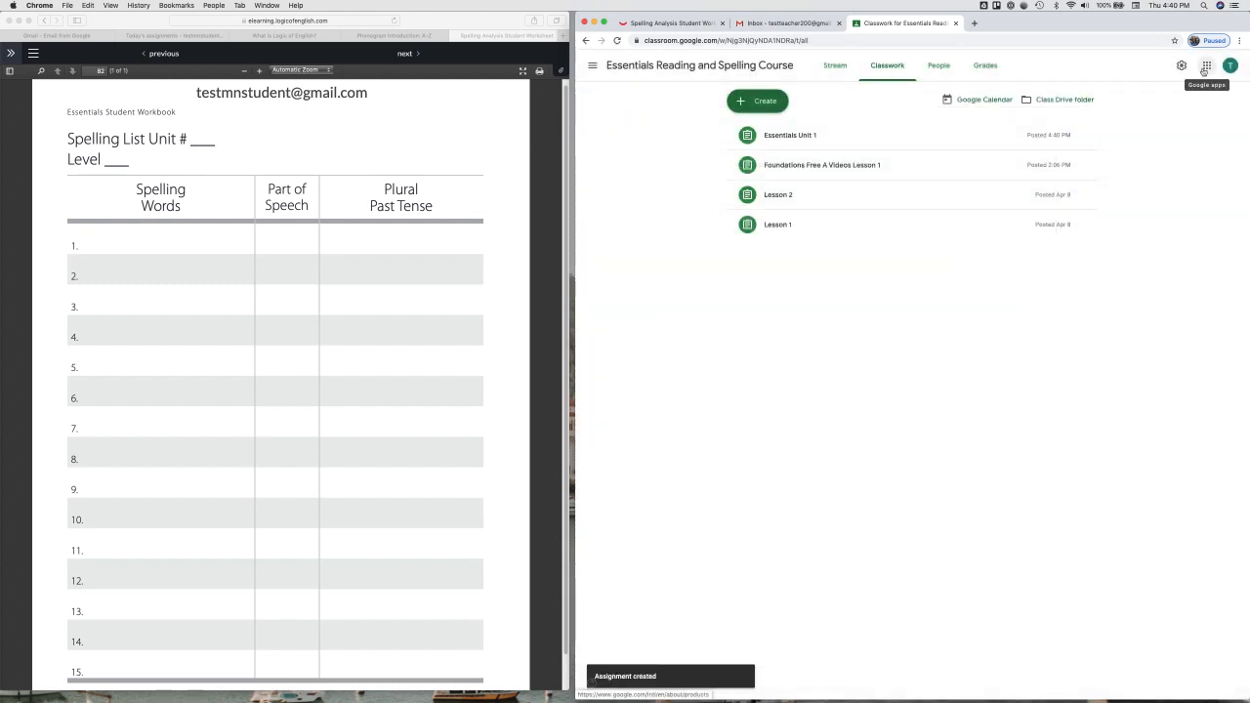
Step: From the People page, search 'test' and invite that student account to the class
left_click(939, 65)
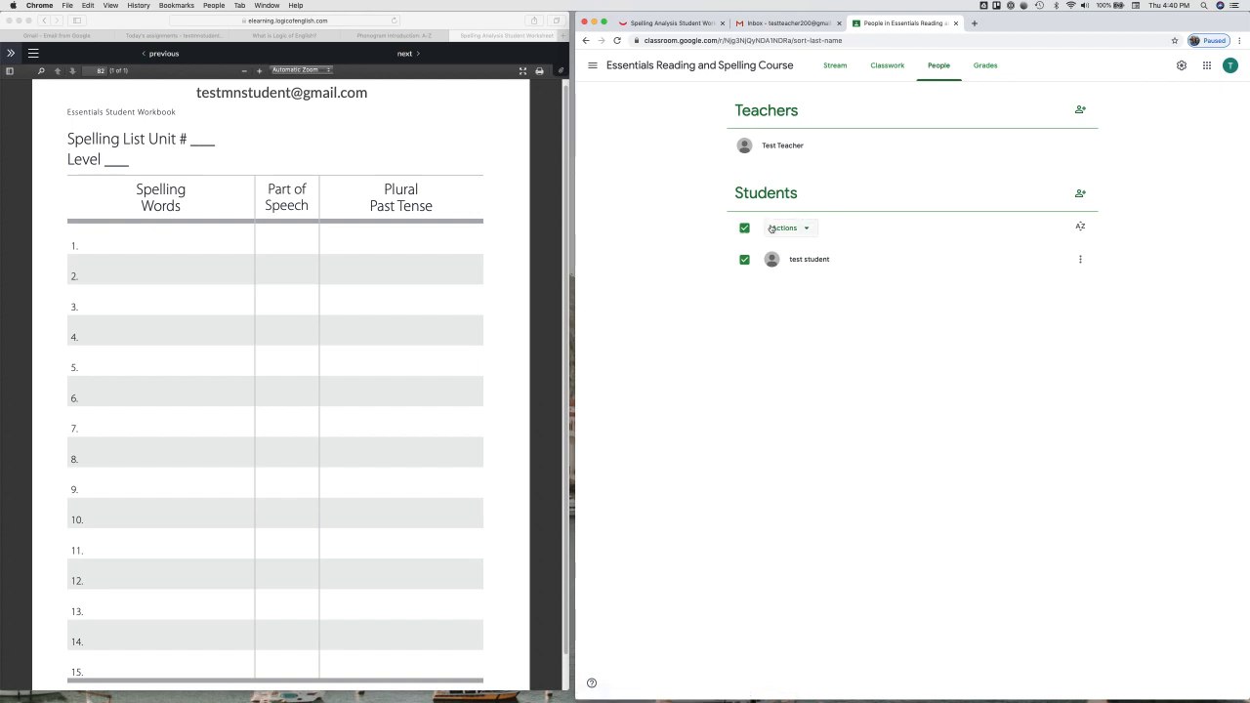
left_click(940, 71)
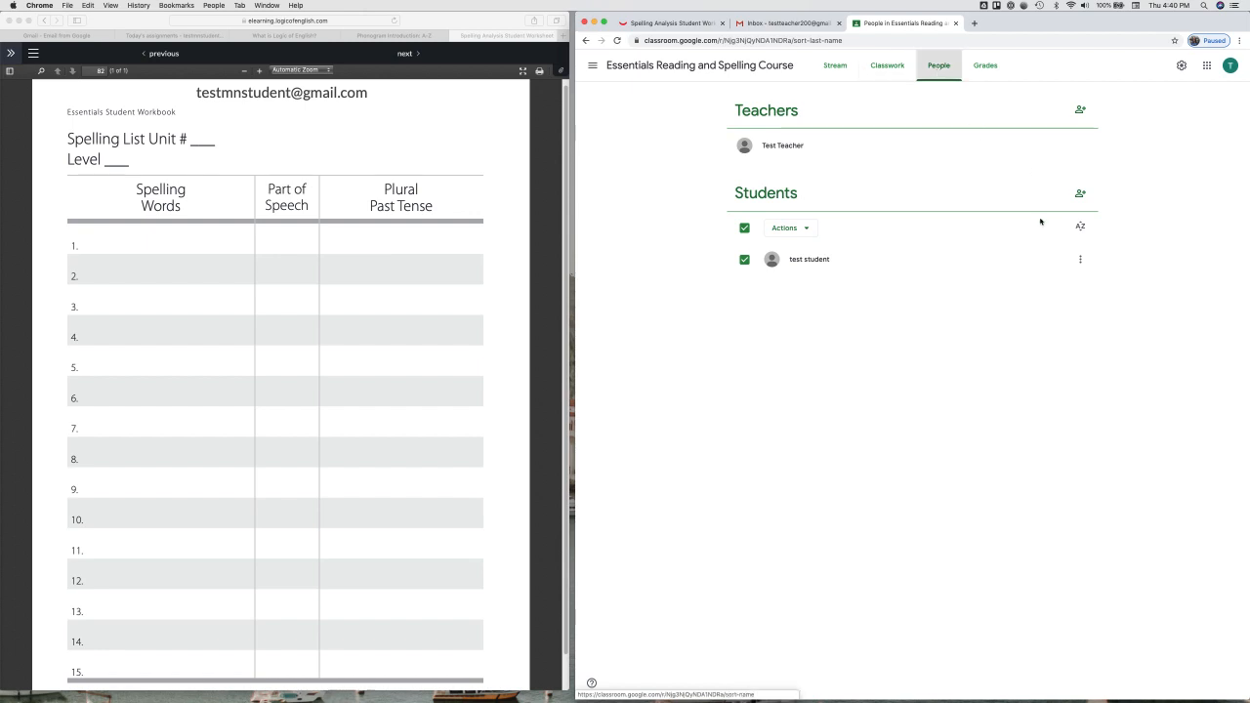
left_click(1081, 194)
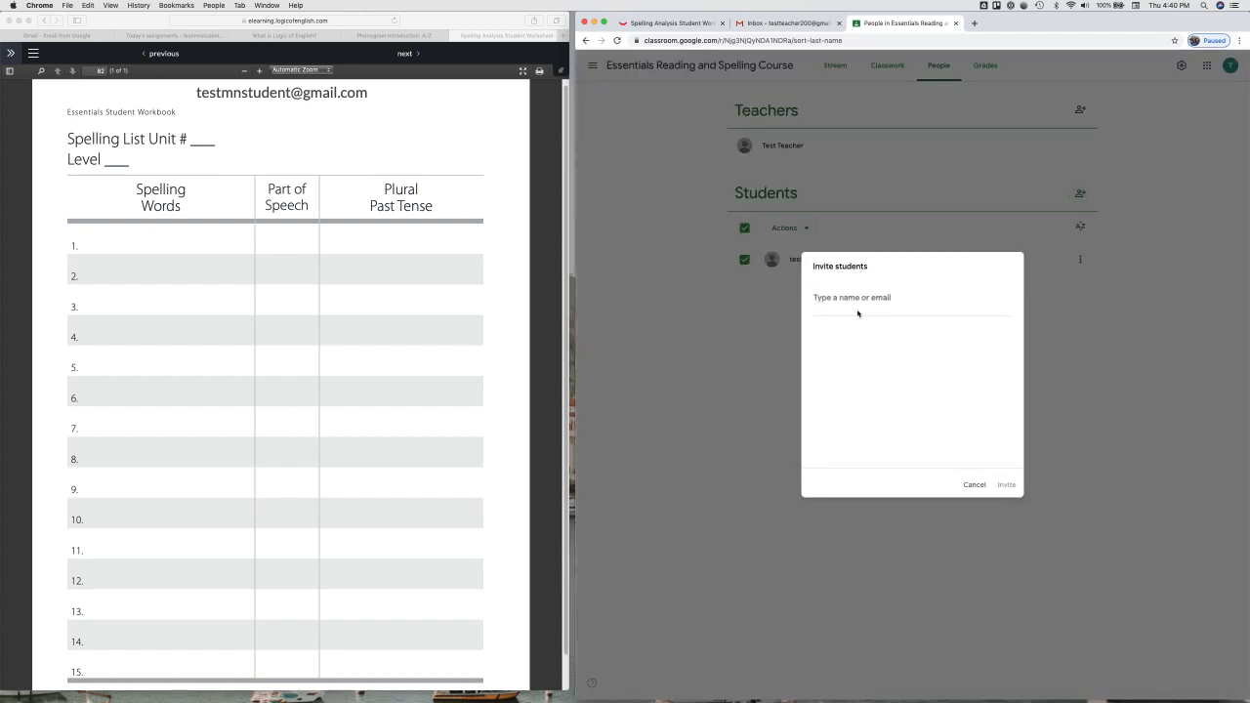
type("test")
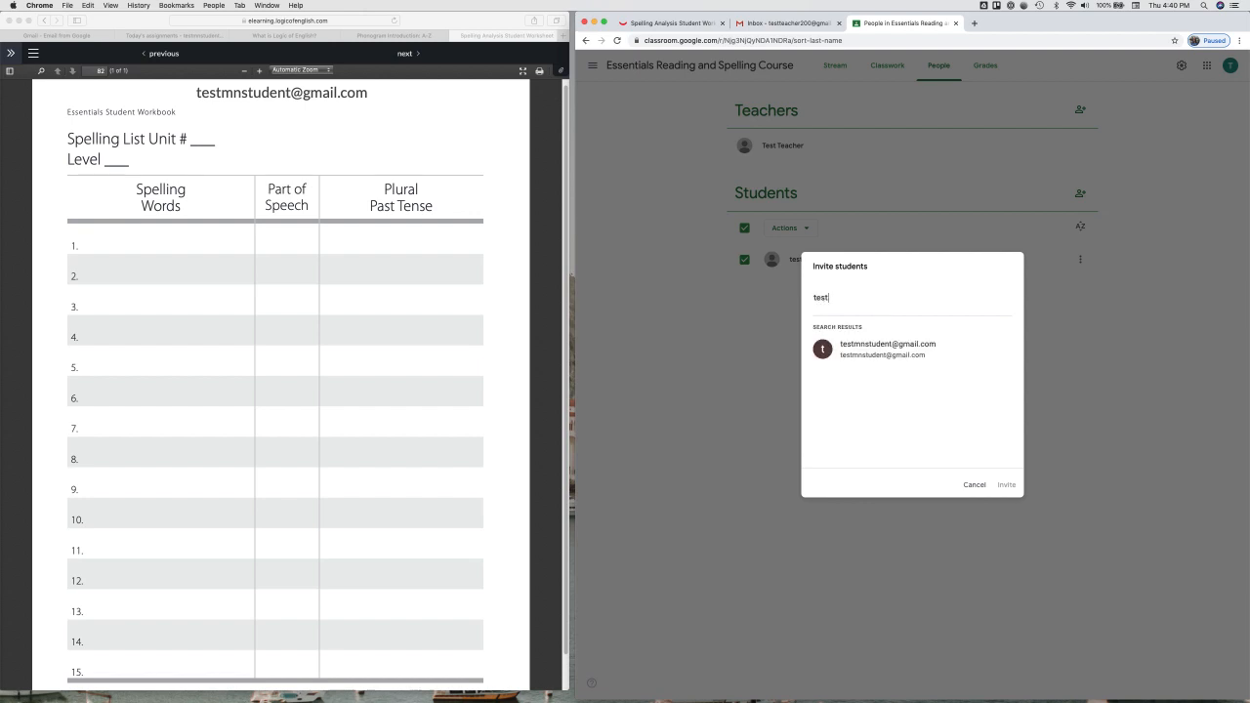
left_click(864, 352)
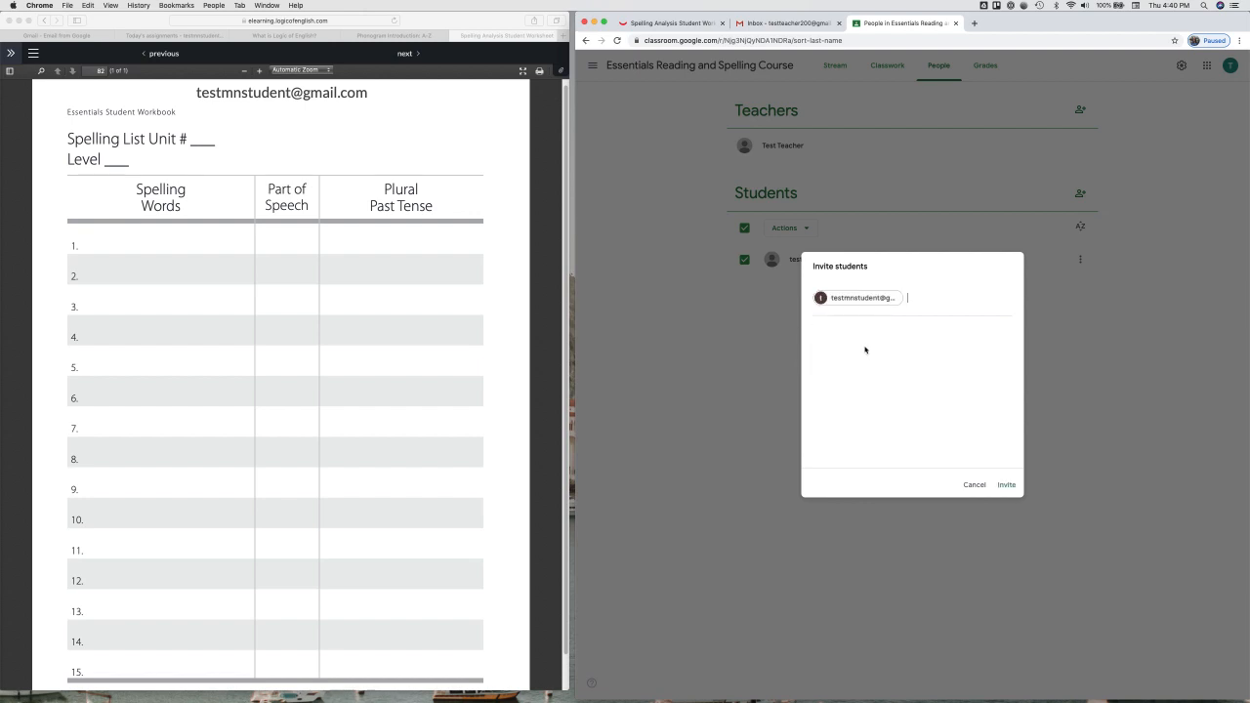
left_click(1005, 486)
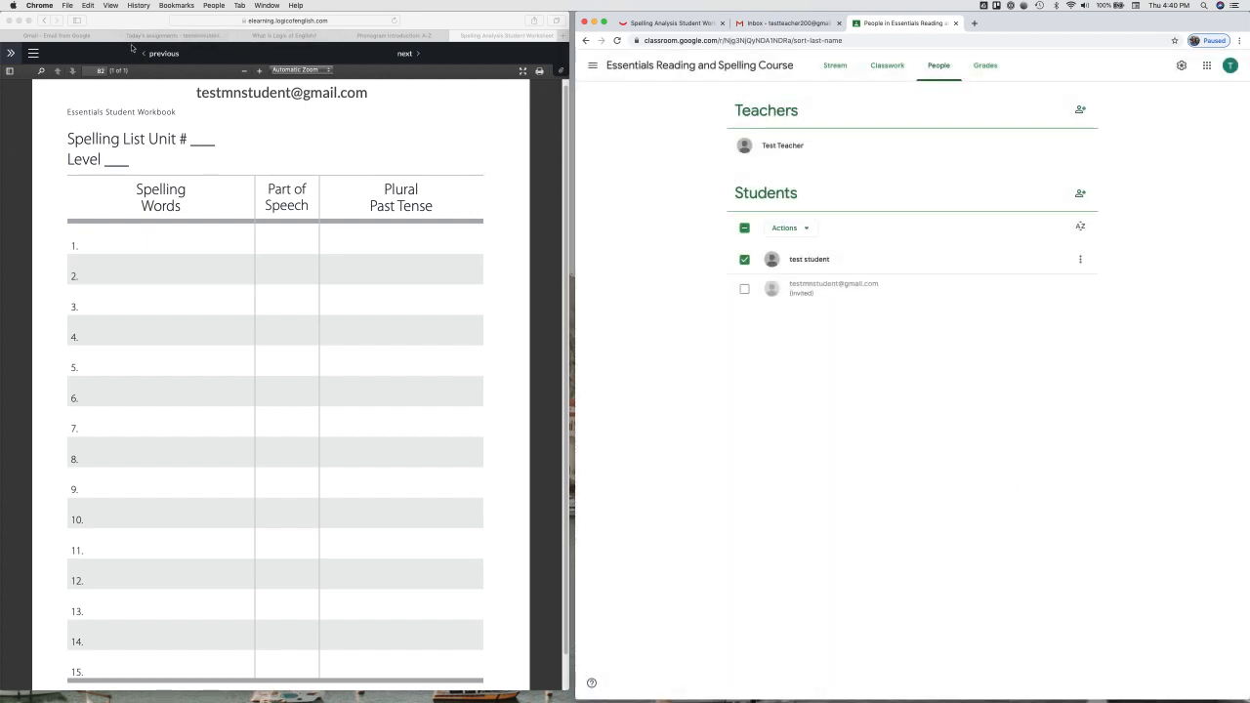
Step: In the student's Gmail, accept the class invitation and join the Essentials Reading and Spelling Course
left_click(69, 36)
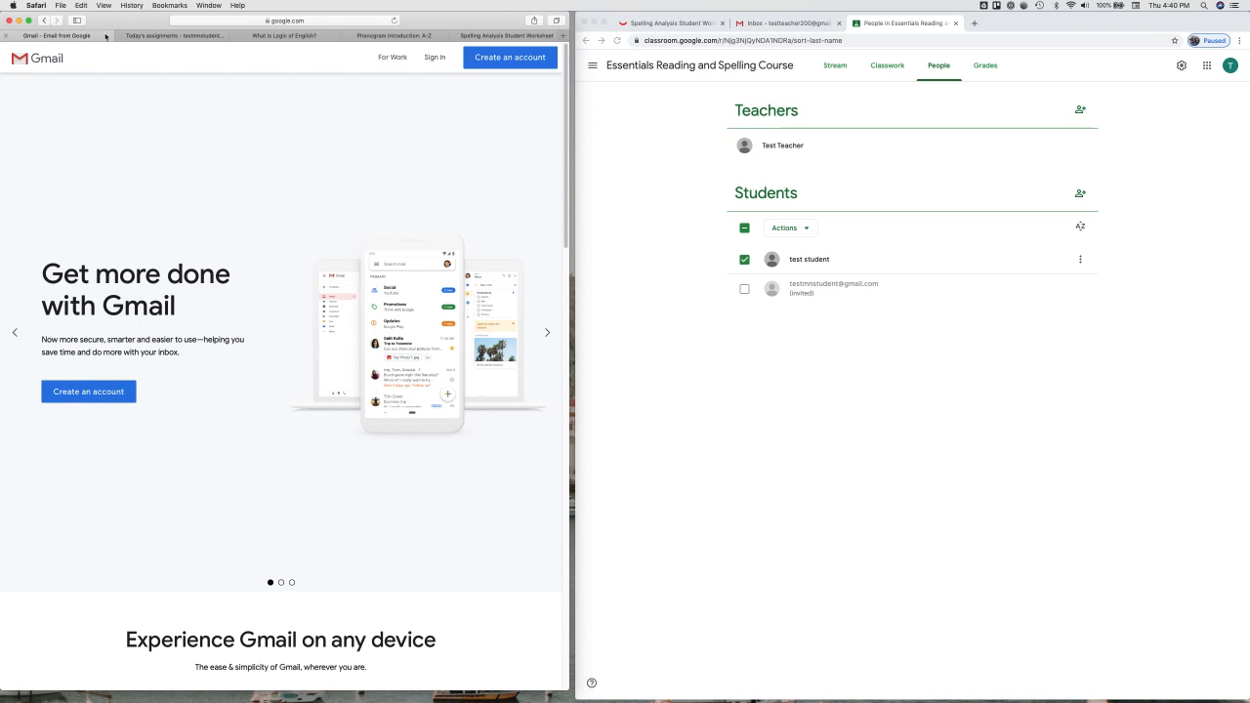
left_click(146, 35)
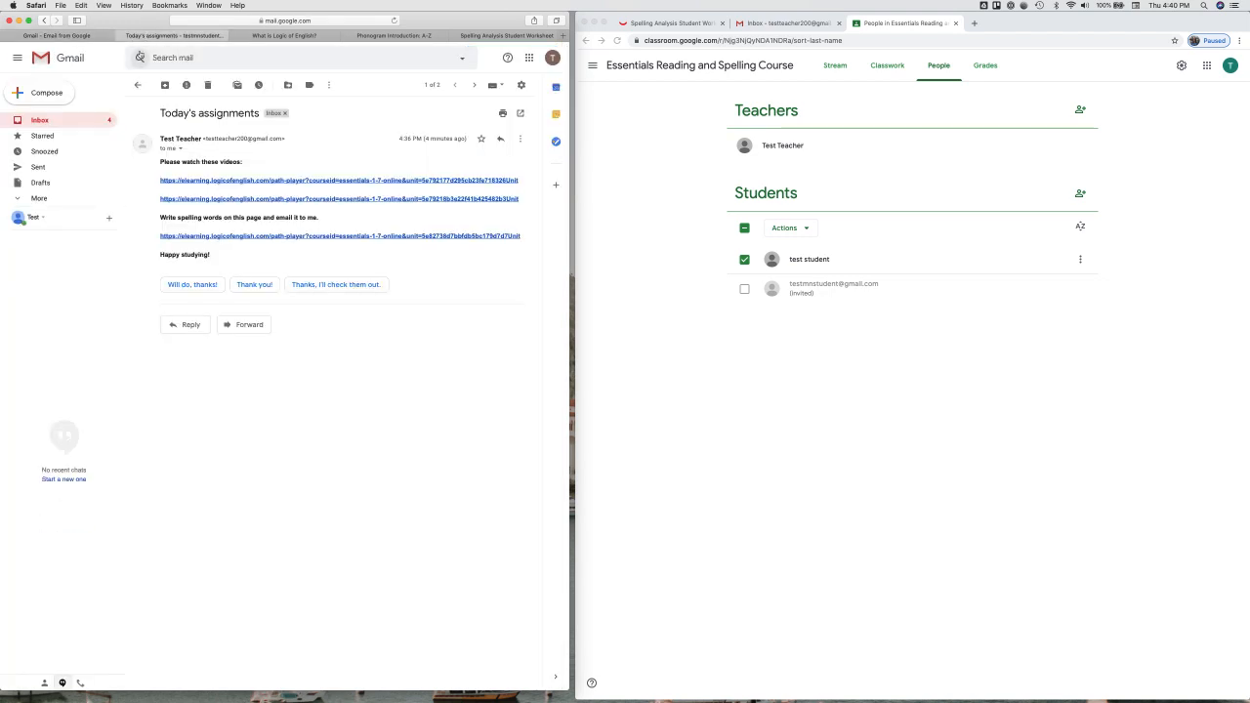
left_click(138, 85)
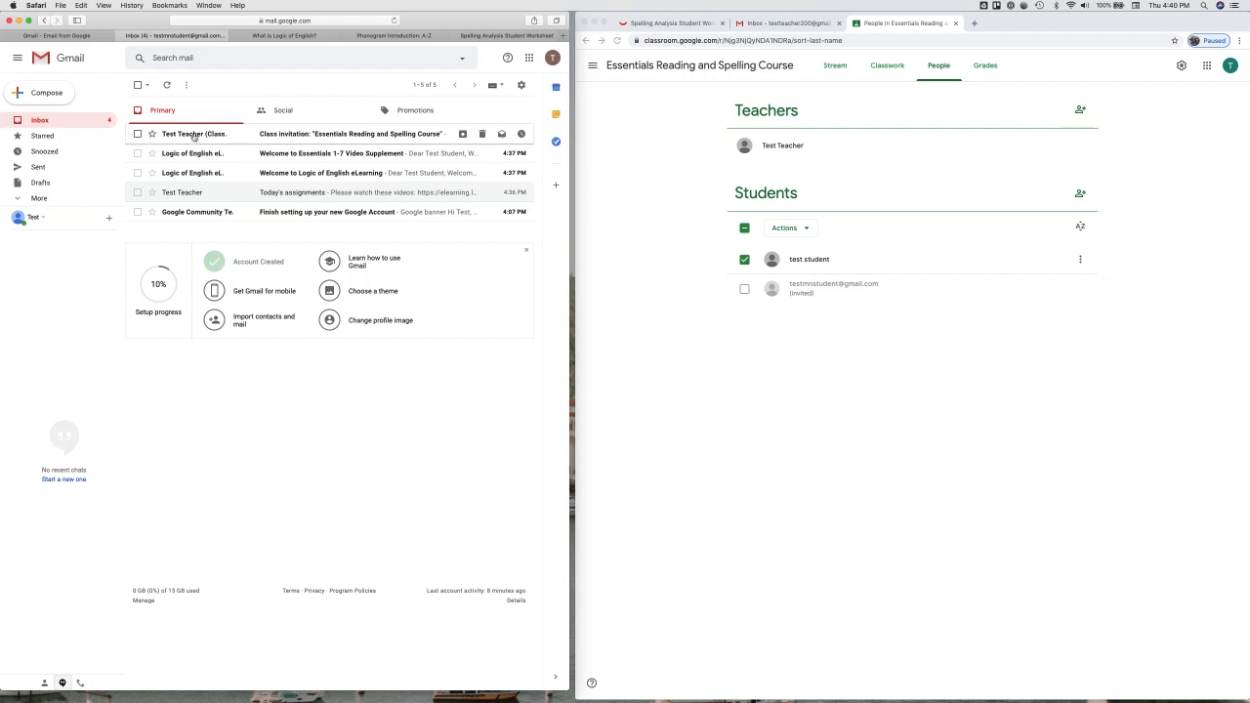
left_click(340, 134)
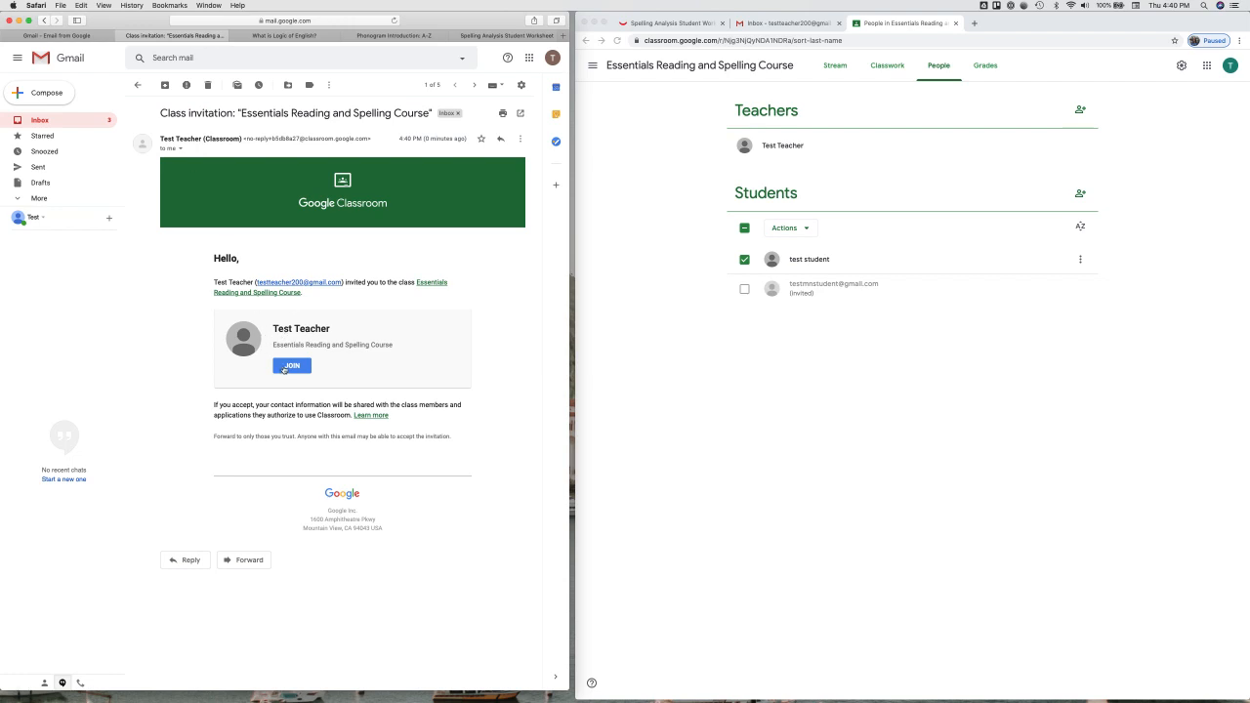
left_click(291, 366)
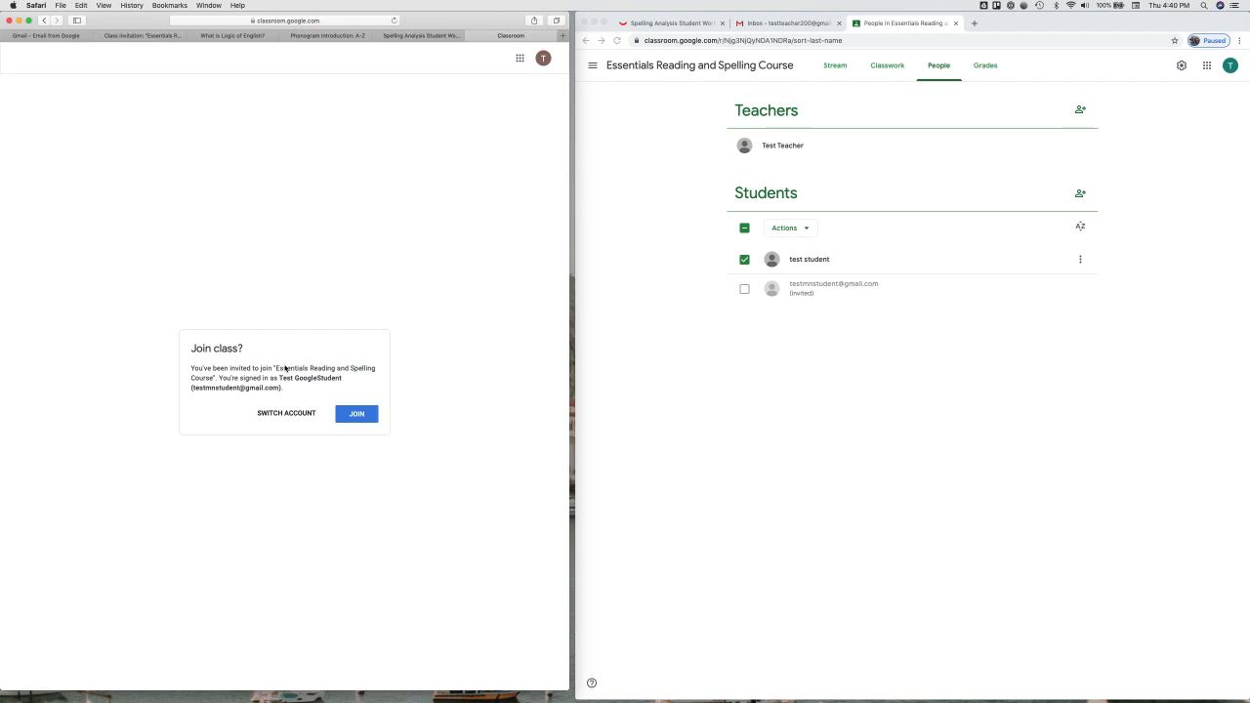
left_click(358, 414)
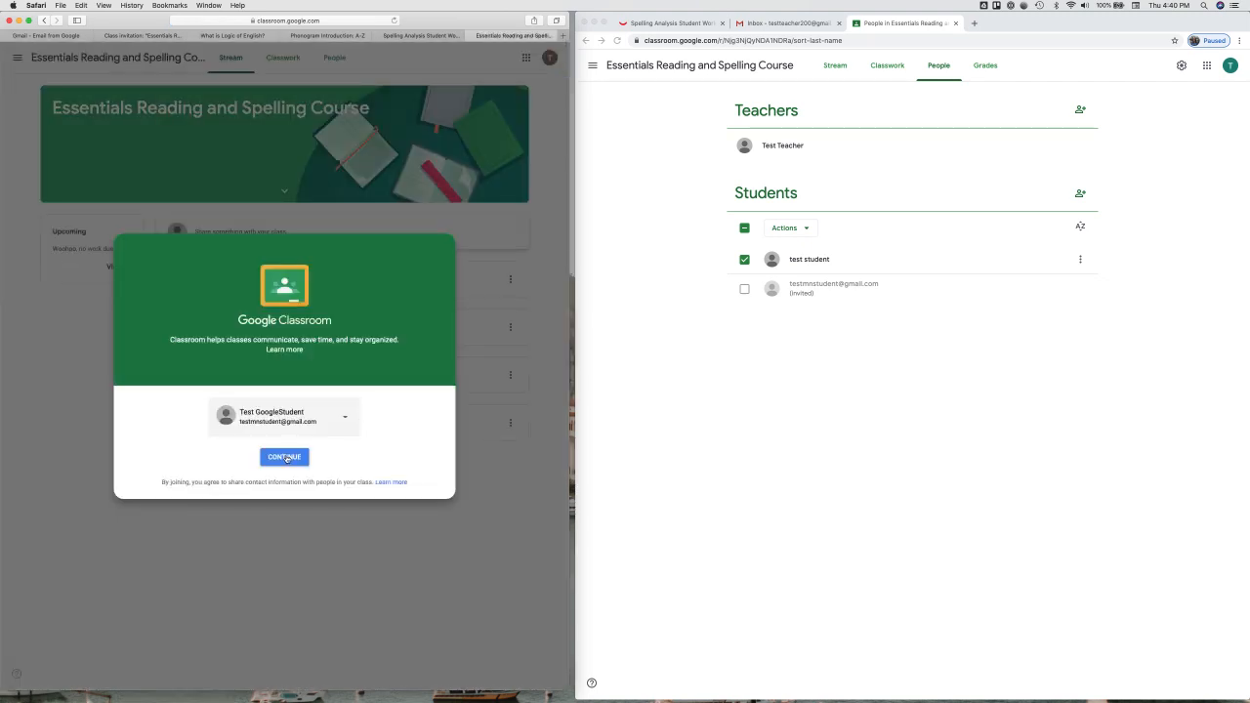
left_click(285, 457)
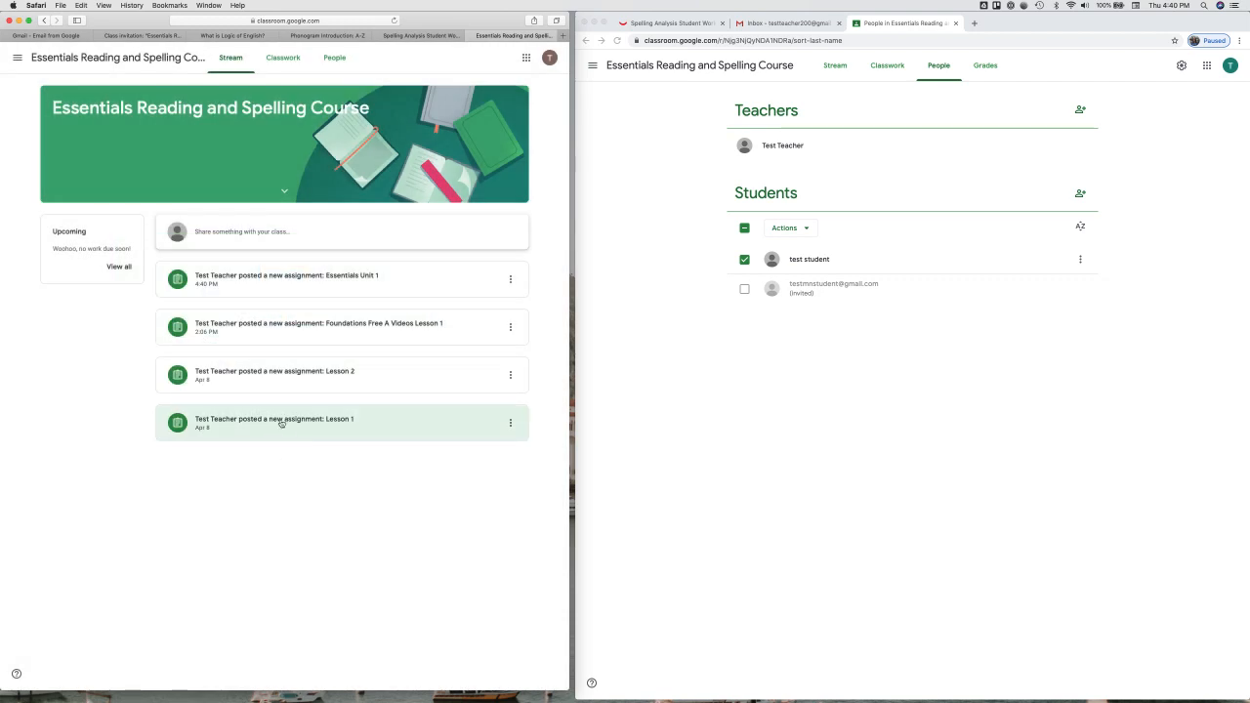
Step: As the student, open the Essentials Unit 1 assignment and both linked lessons: video and worksheet
left_click(300, 282)
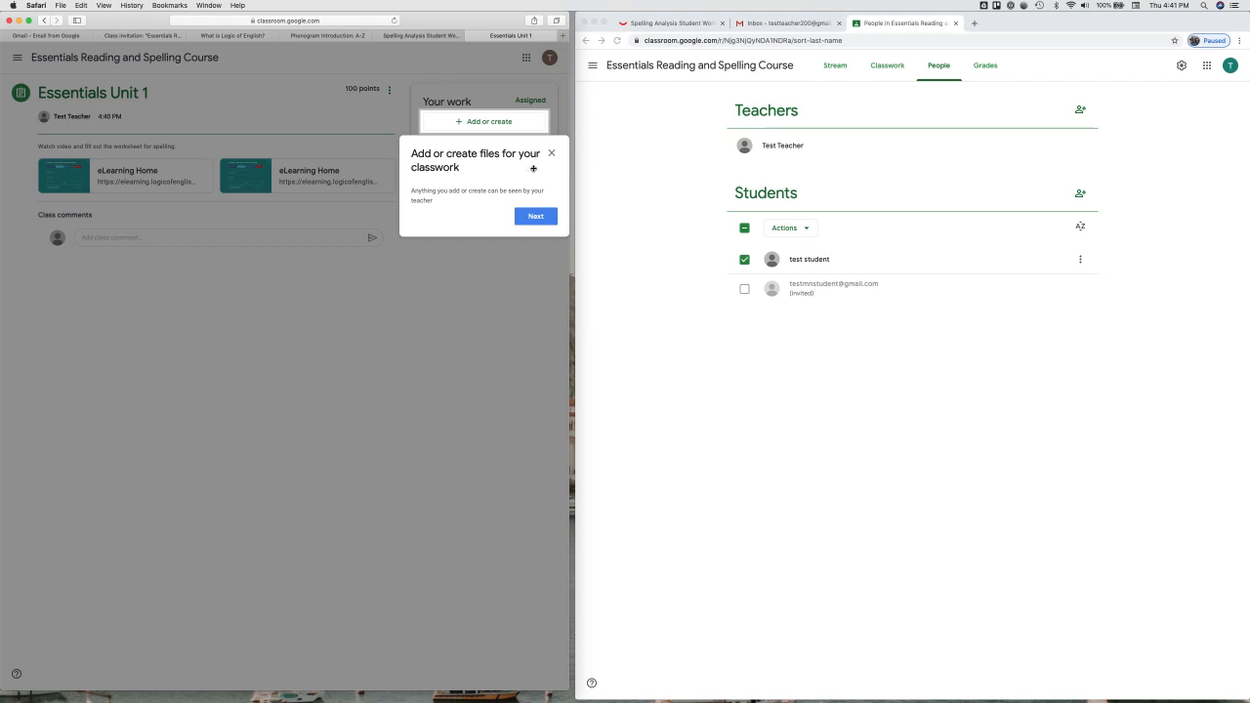
left_click(552, 154)
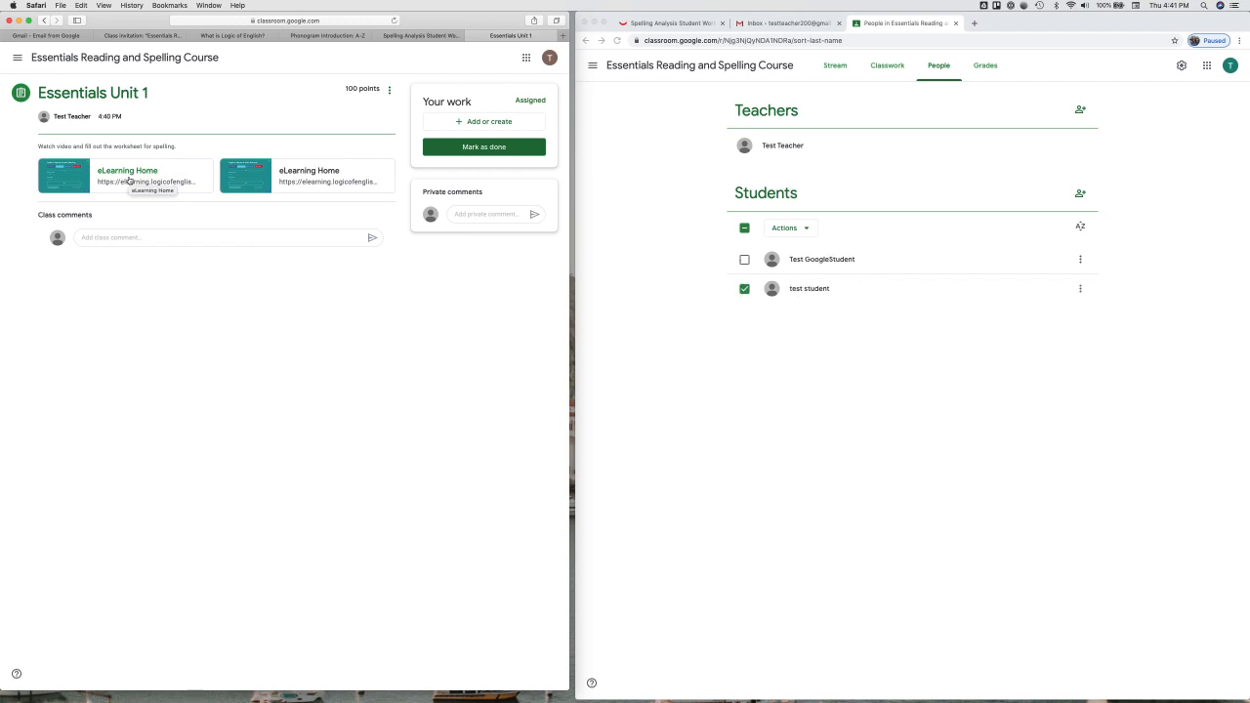
left_click(128, 179)
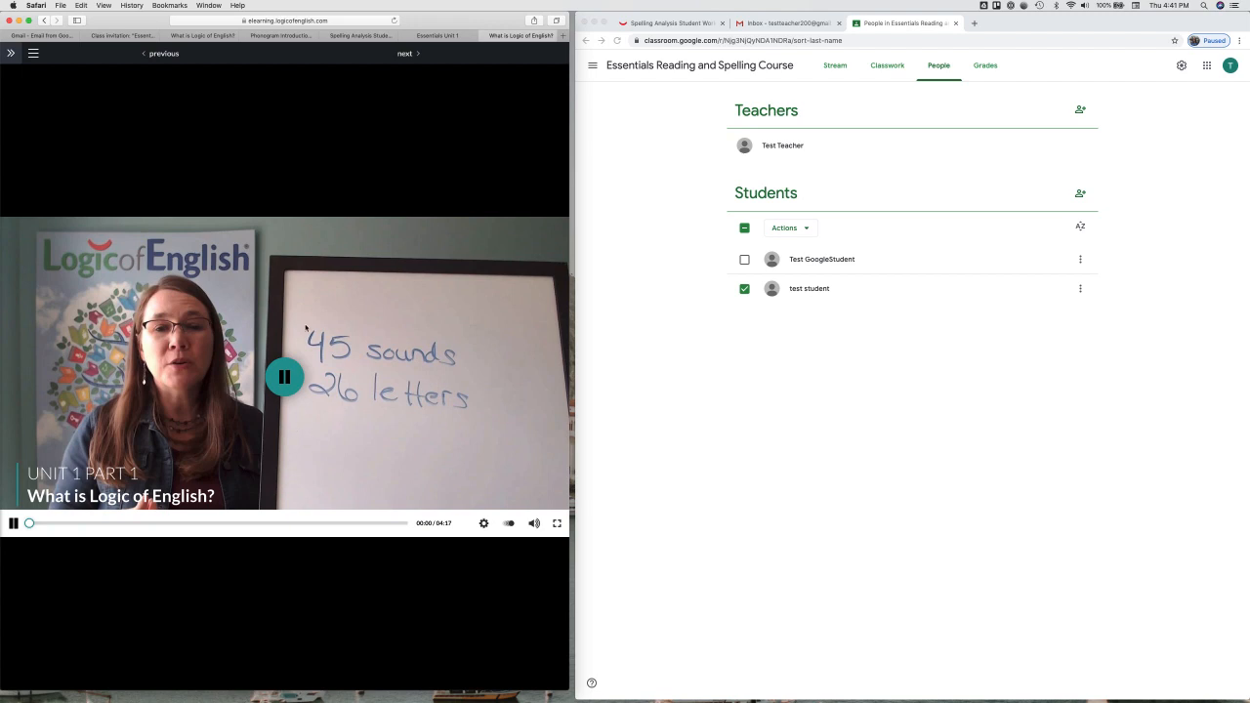
left_click(438, 36)
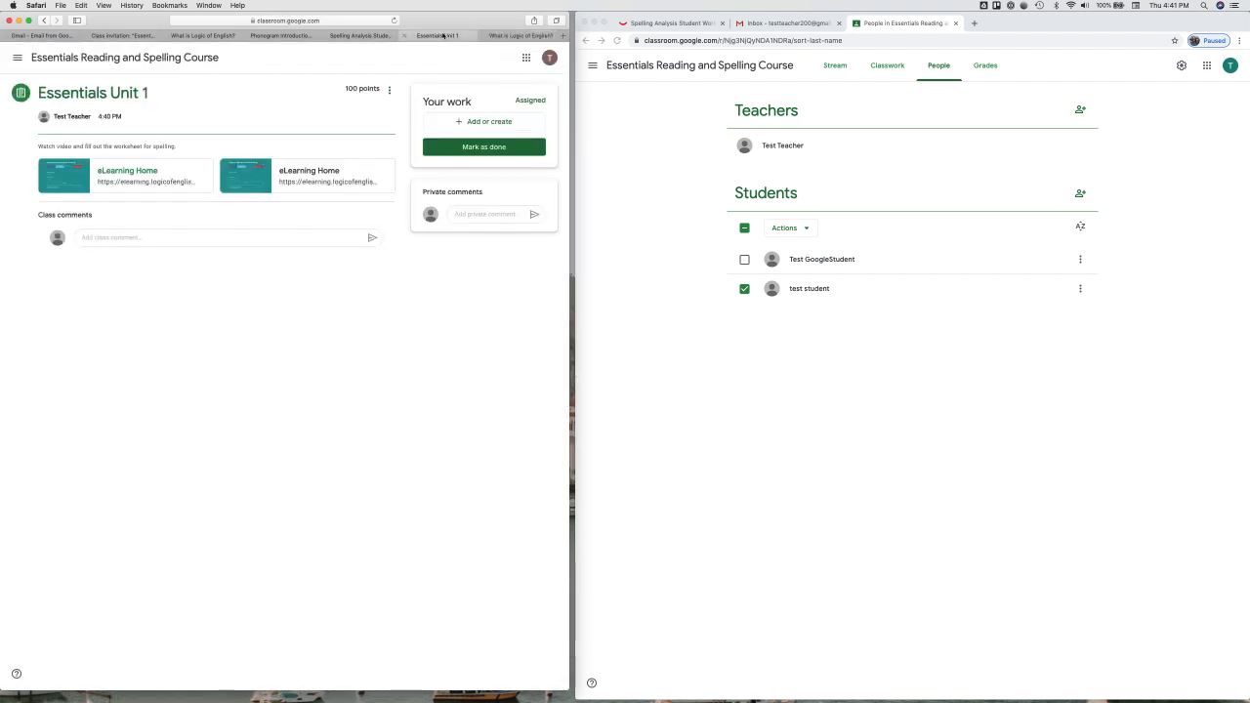
left_click(313, 182)
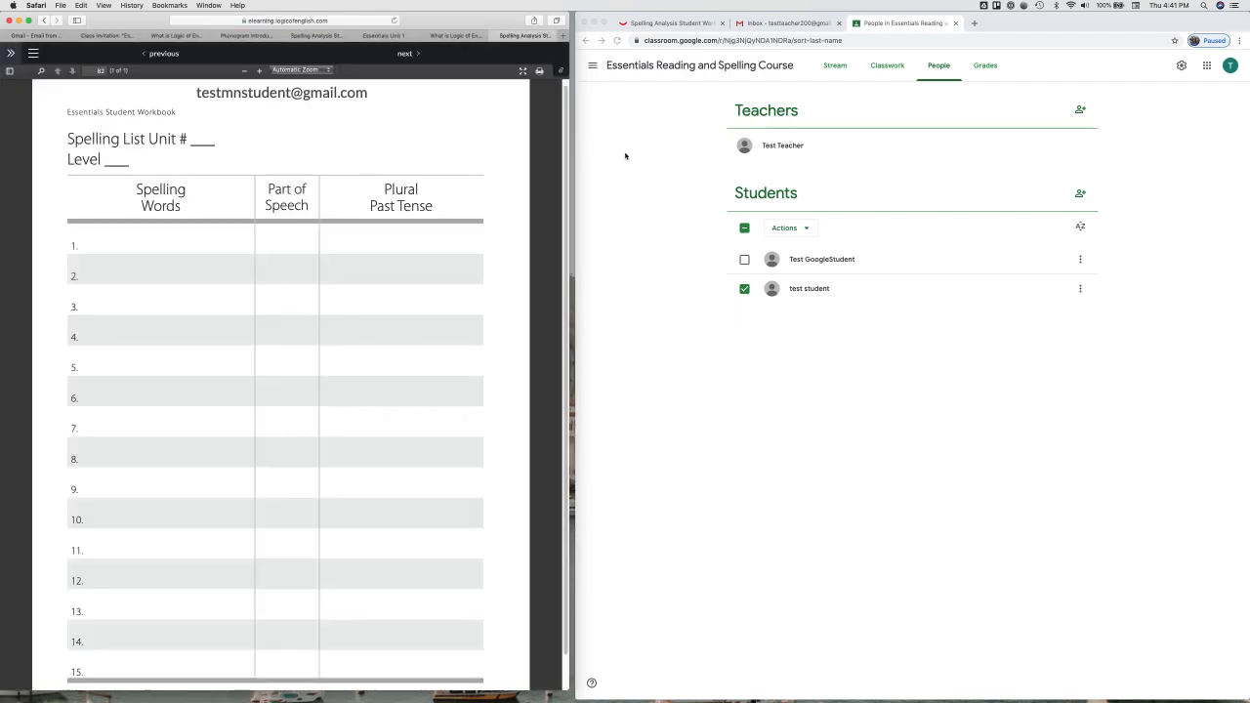
Step: In the teacher's browser, view the worksheet tab, then return to the Essentials 1-7 Video Supplement page
left_click(660, 161)
left_click(661, 24)
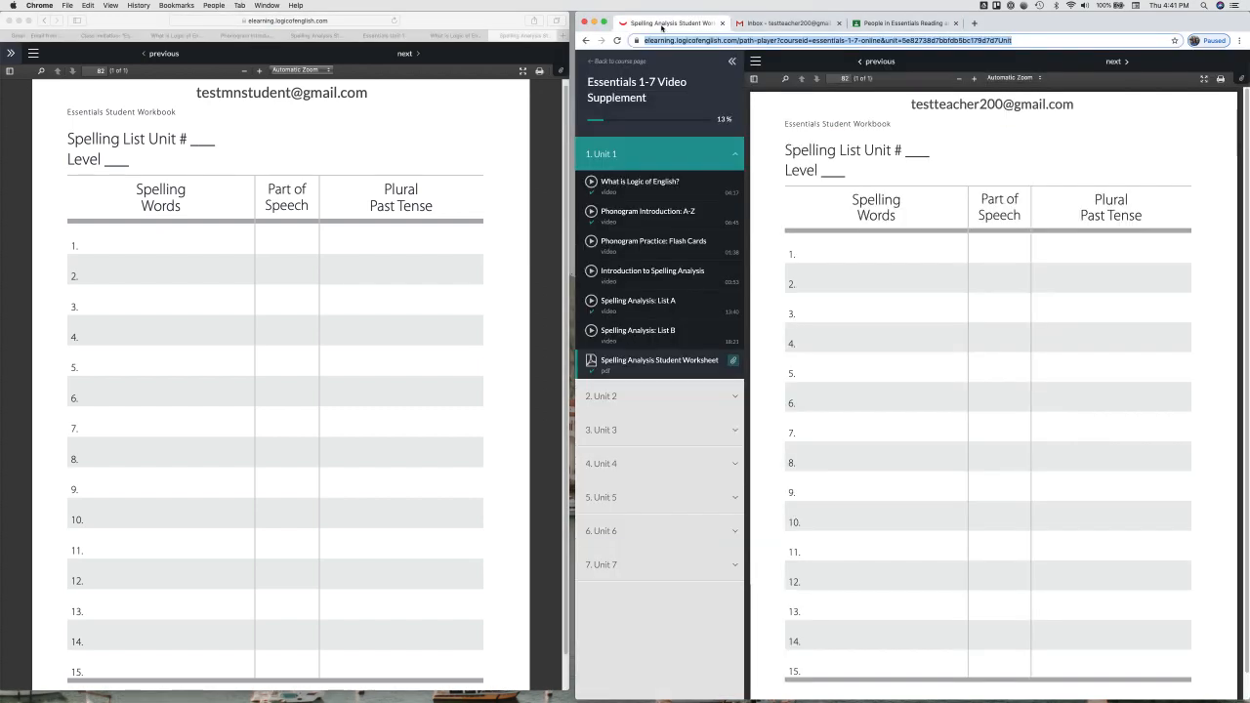
left_click(598, 60)
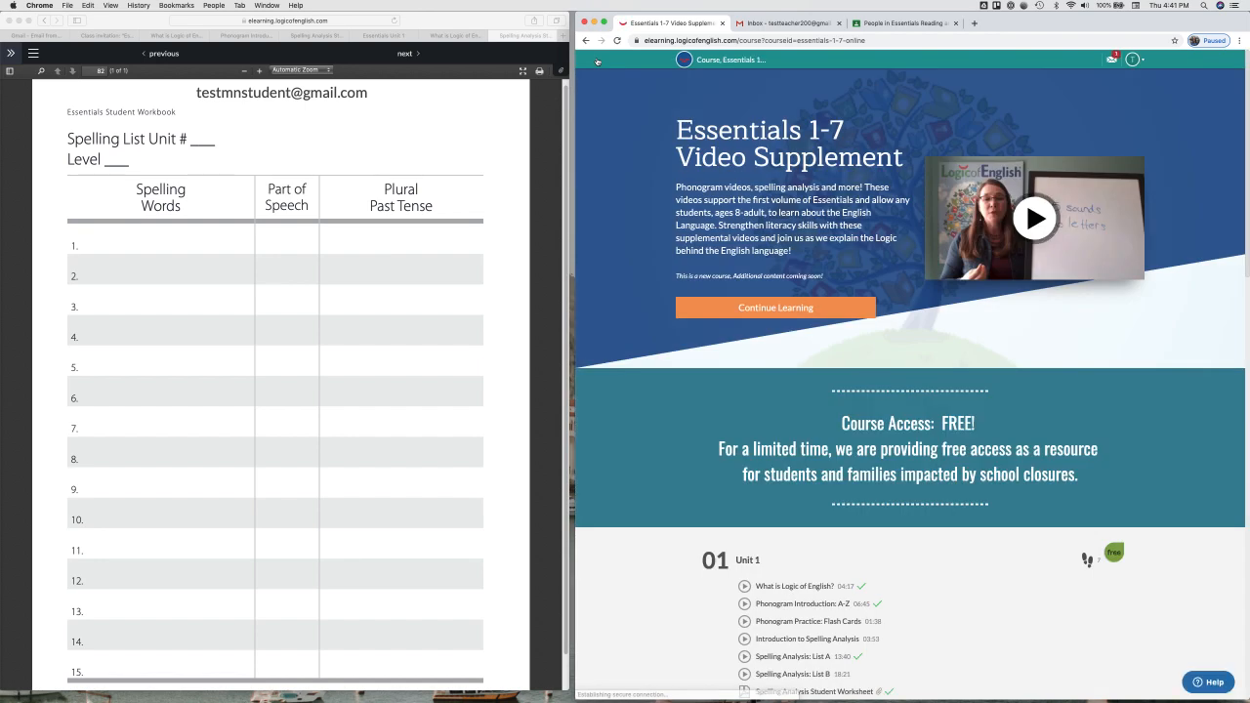